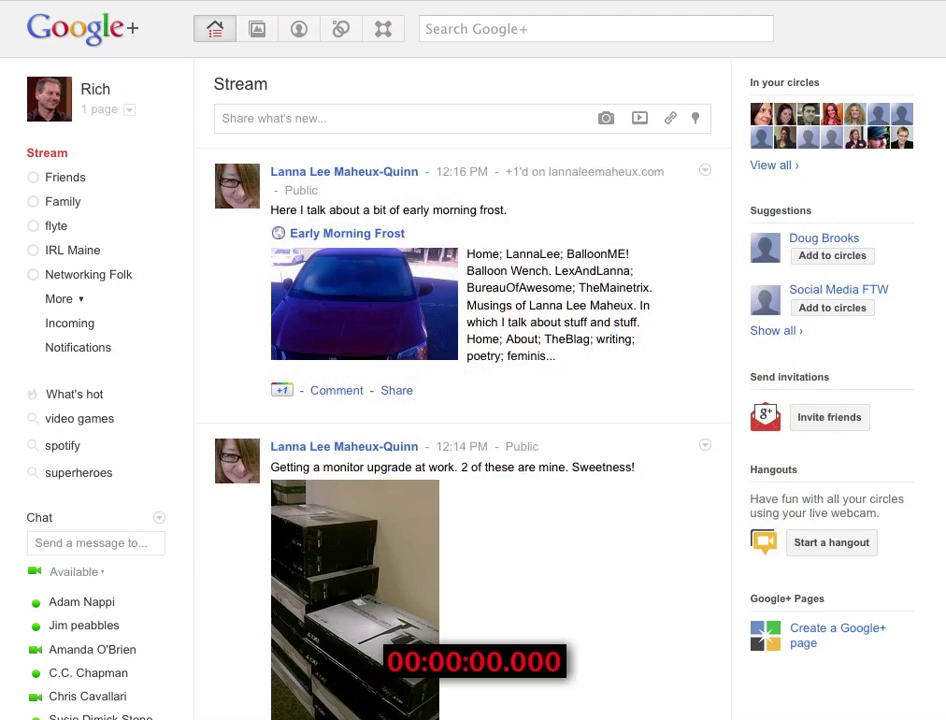
pyautogui.click(795, 645)
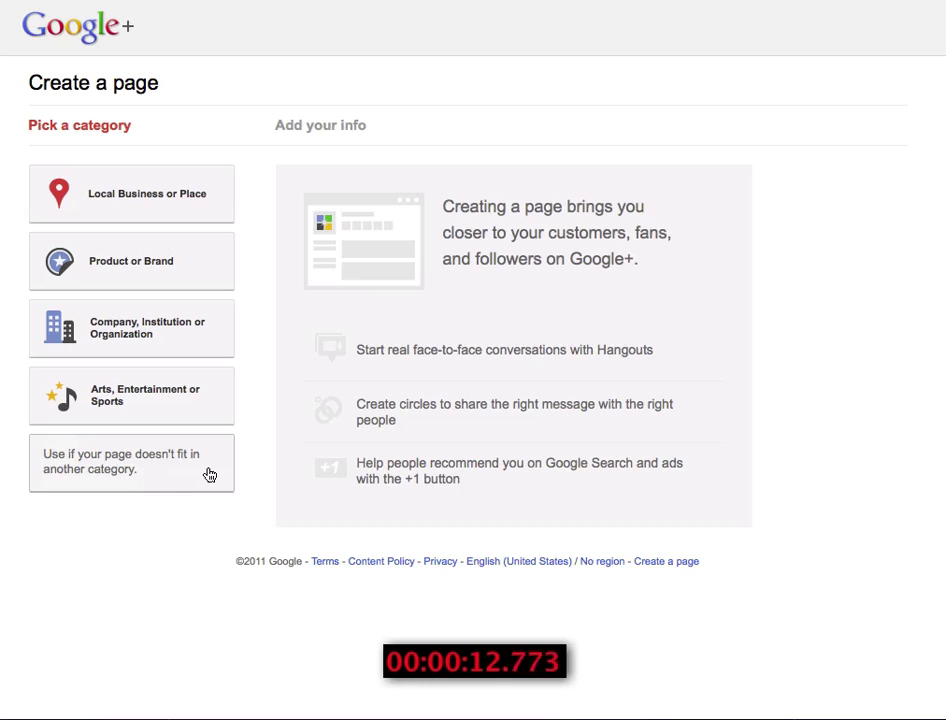
pyautogui.click(182, 345)
pyautogui.click(298, 220)
pyautogui.write('flyte new media')
pyautogui.press('Tab')
pyautogui.write('http://www.flyte.biz')
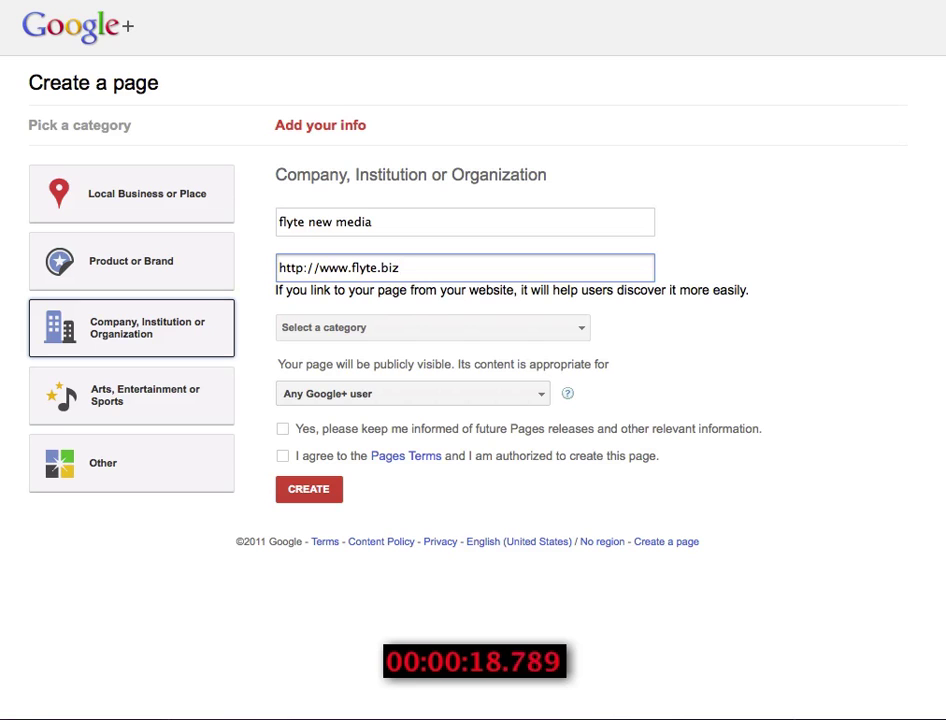
# - Choose Internet and Software, accept the terms, create the page, and type tagline 'We don't build websites, we build businesses'
pyautogui.click(565, 329)
pyautogui.scroll(-4, 390, 400)
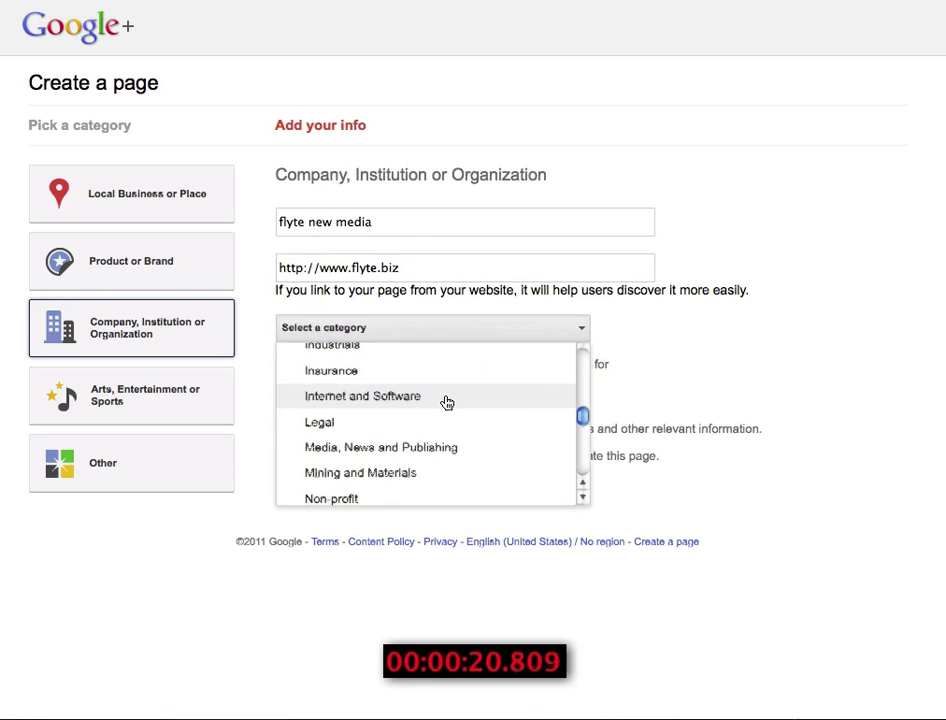
pyautogui.click(386, 399)
pyautogui.click(282, 428)
pyautogui.click(282, 455)
pyautogui.click(308, 488)
pyautogui.click(252, 232)
pyautogui.write("We don't build websites, we build businesses.")
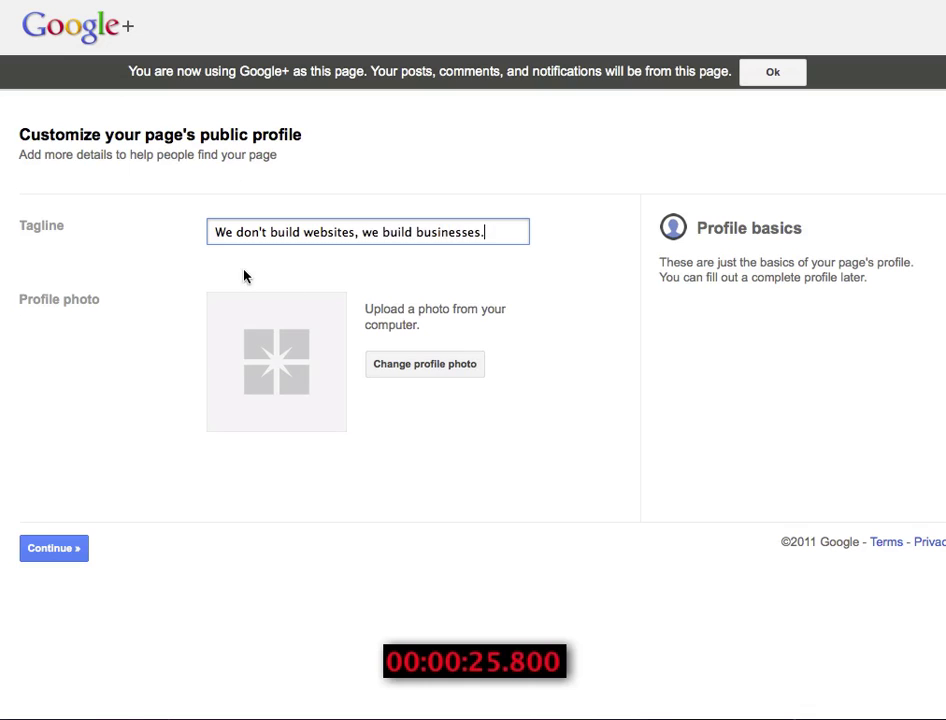
# - Upload the flyte logo and set it as the page's profile photo
pyautogui.click(397, 366)
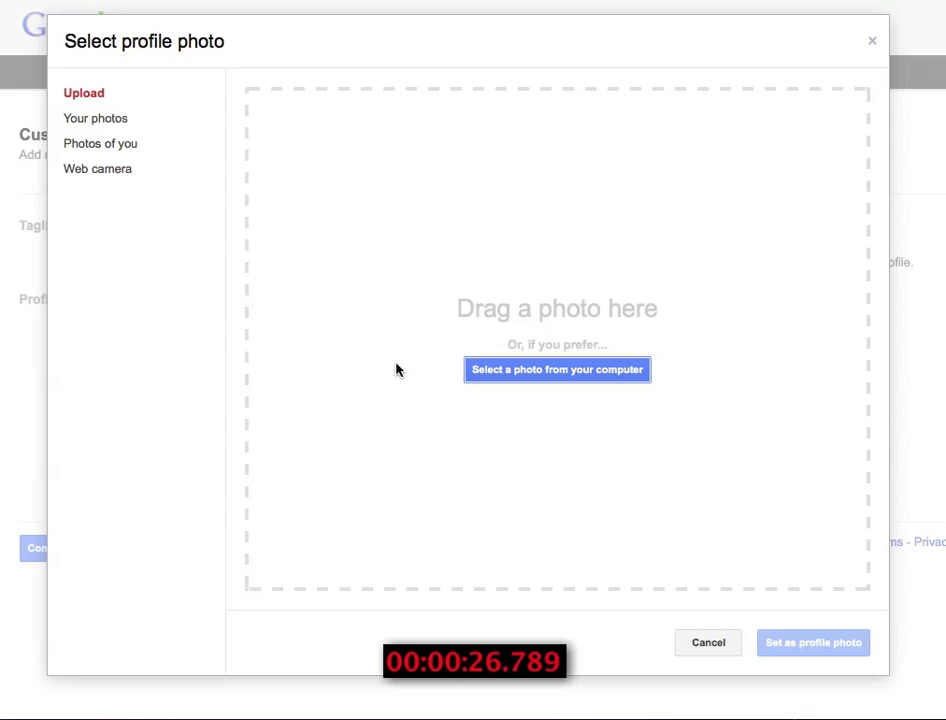
pyautogui.click(511, 370)
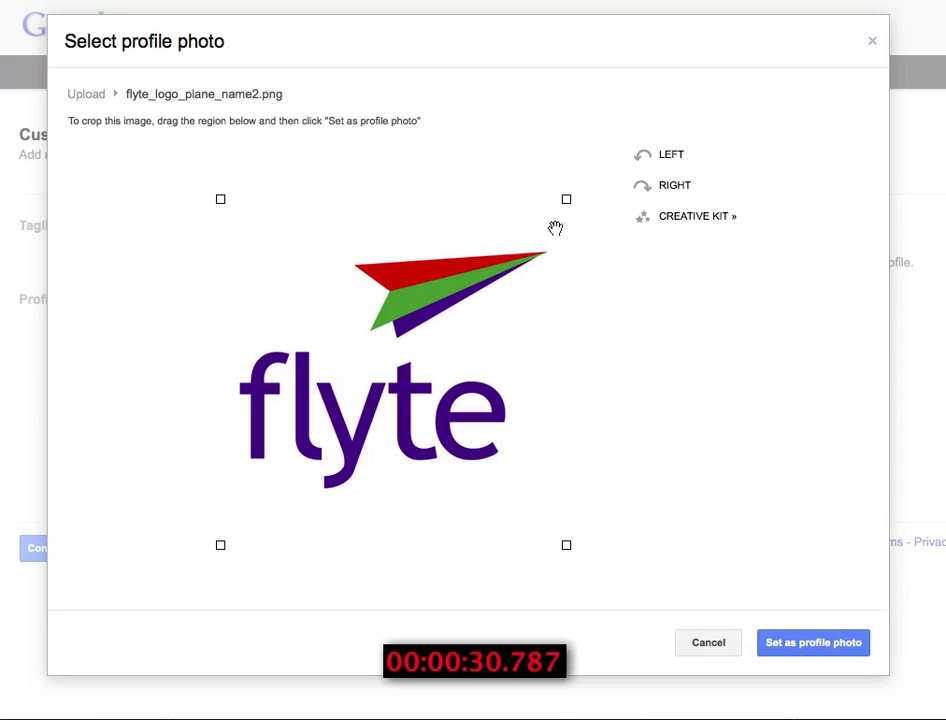
pyautogui.click(814, 645)
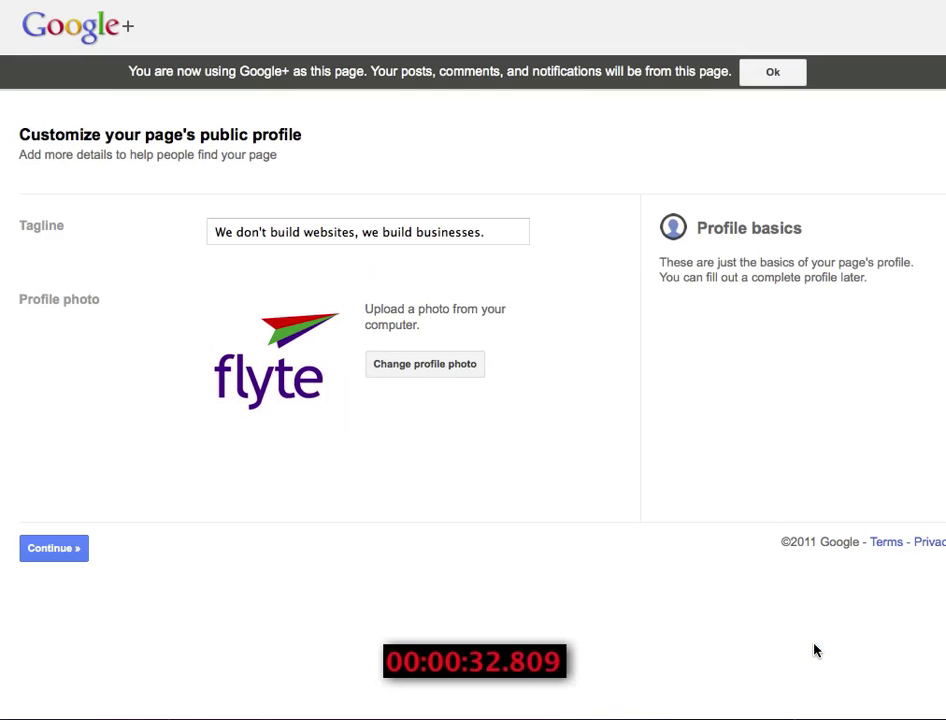
# - Complete the remaining setup steps and dismiss the page-switching tip
pyautogui.click(53, 548)
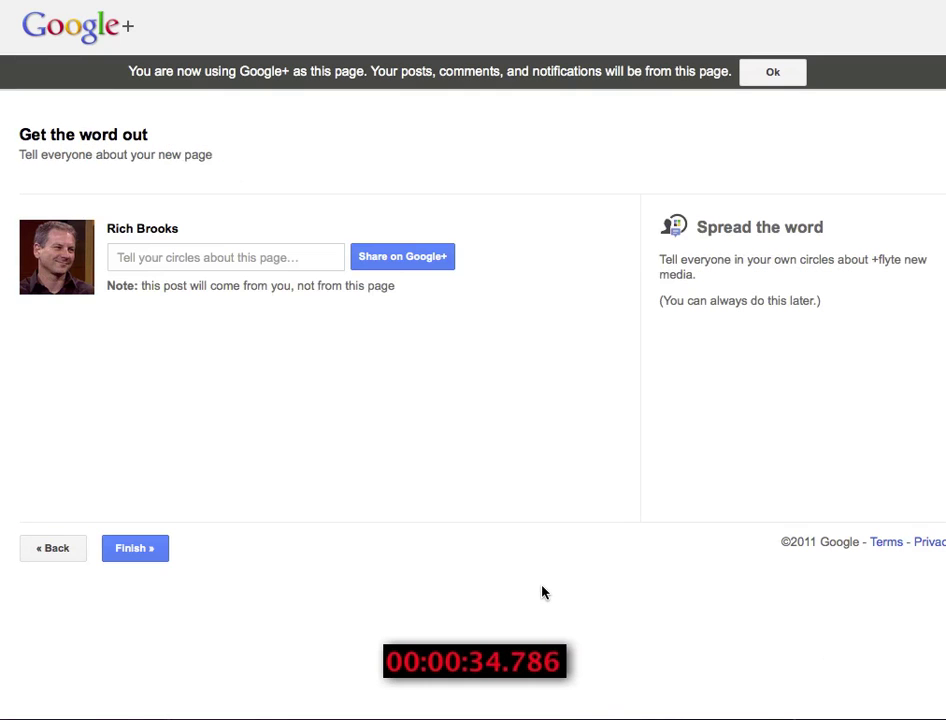
pyautogui.click(135, 549)
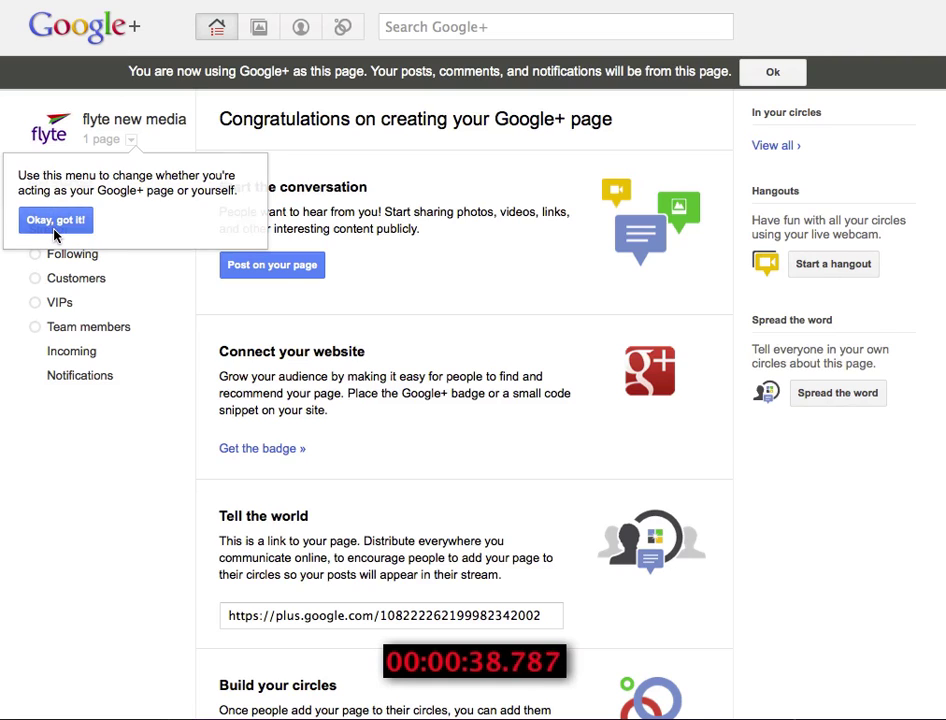
pyautogui.click(54, 234)
# - Create the album 'Websites by flyte' from uploaded website screenshots
pyautogui.click(262, 30)
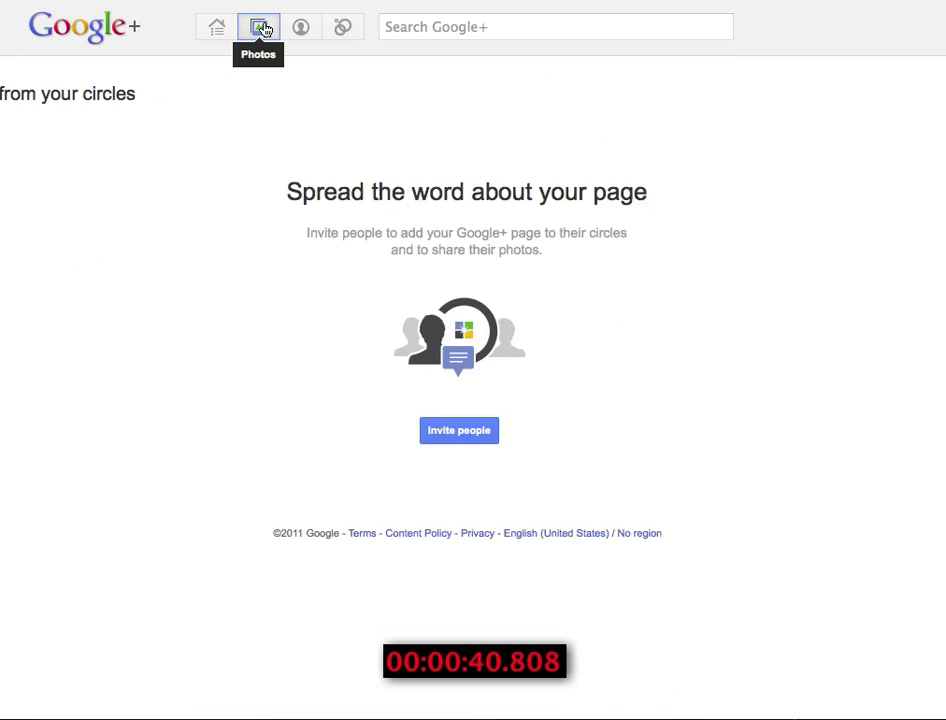
pyautogui.write('Web')
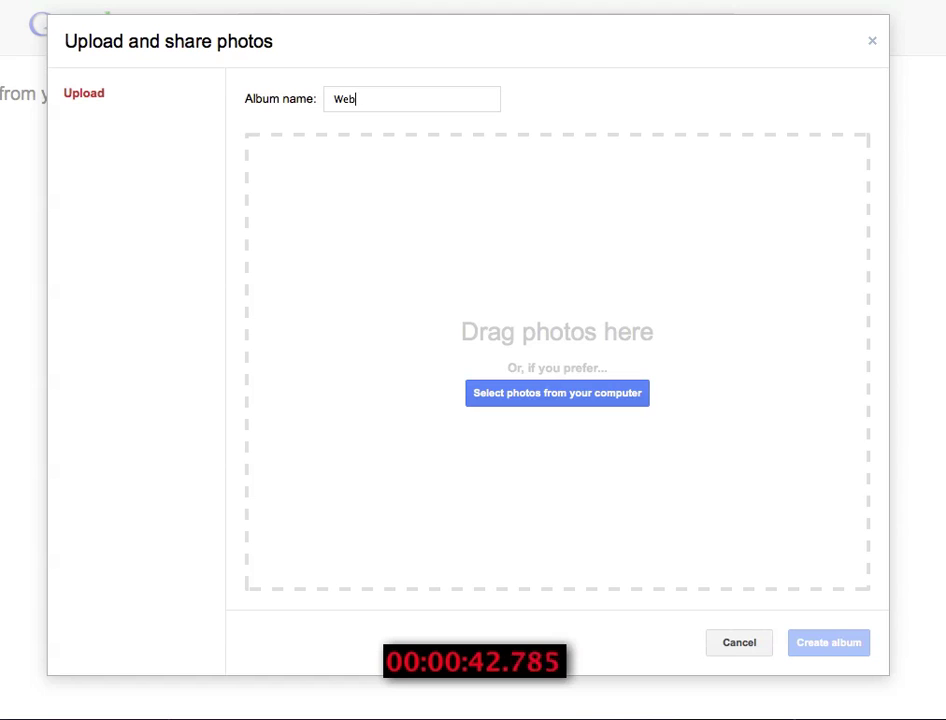
pyautogui.write('sites by flyte')
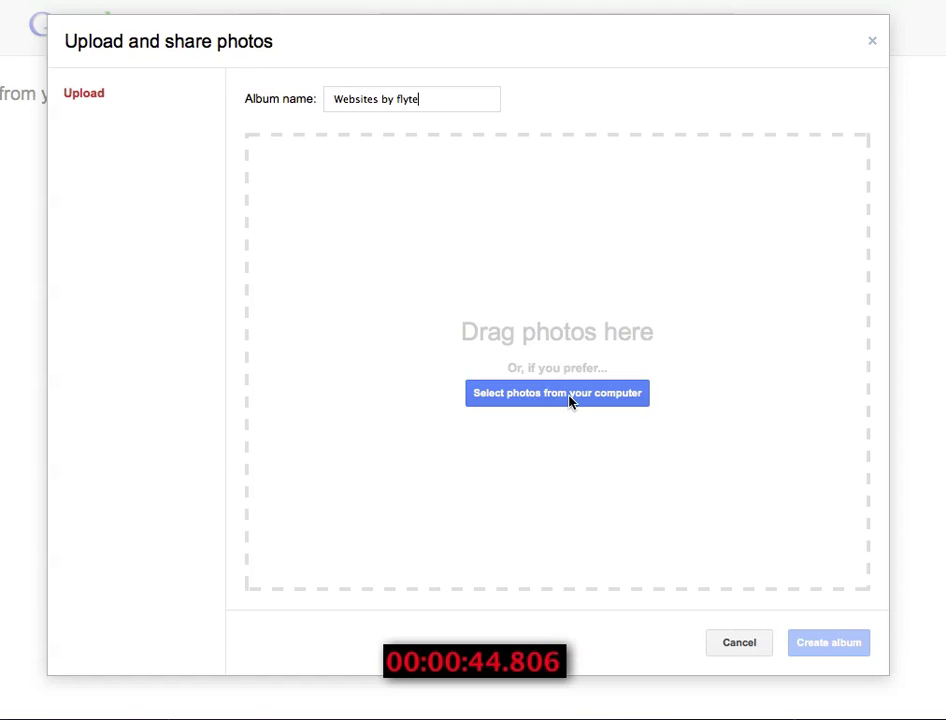
pyautogui.click(570, 393)
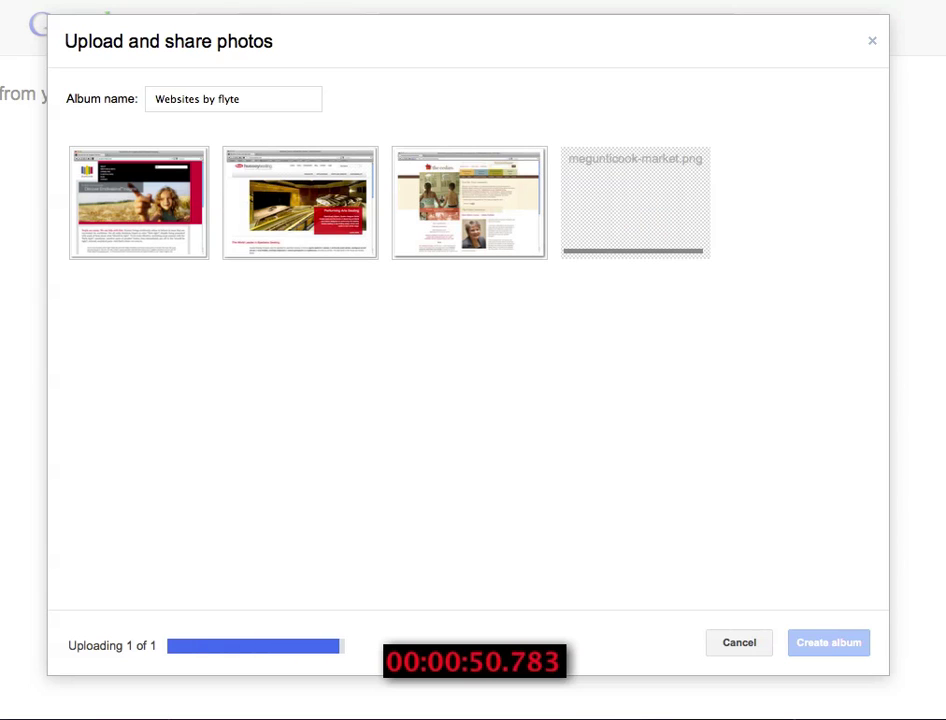
pyautogui.click(831, 647)
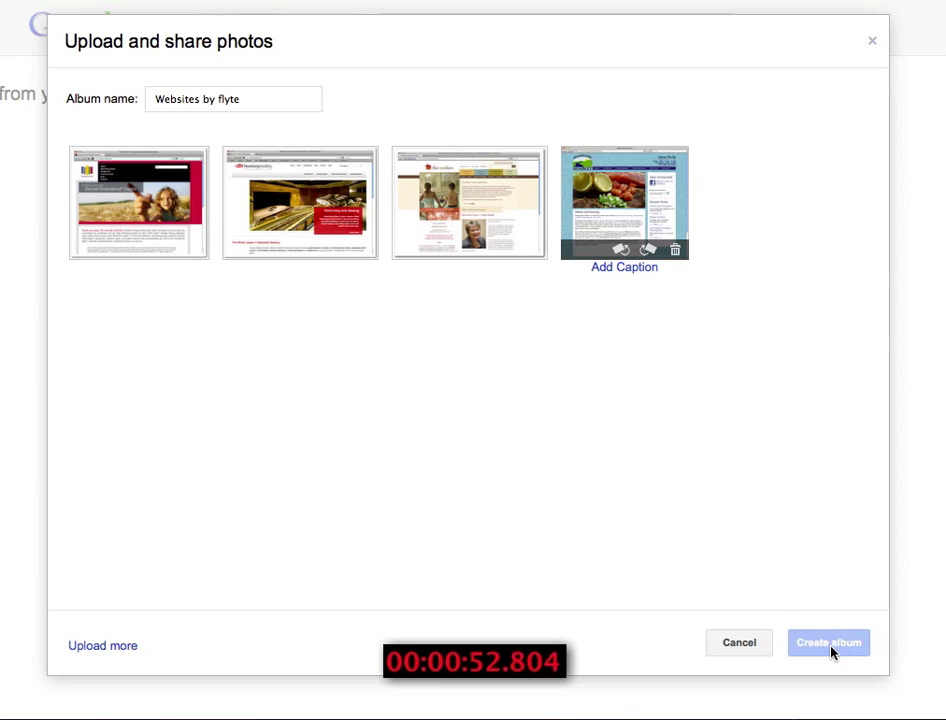
# - Share the album publicly with a comment about recent websites built
pyautogui.write('C')
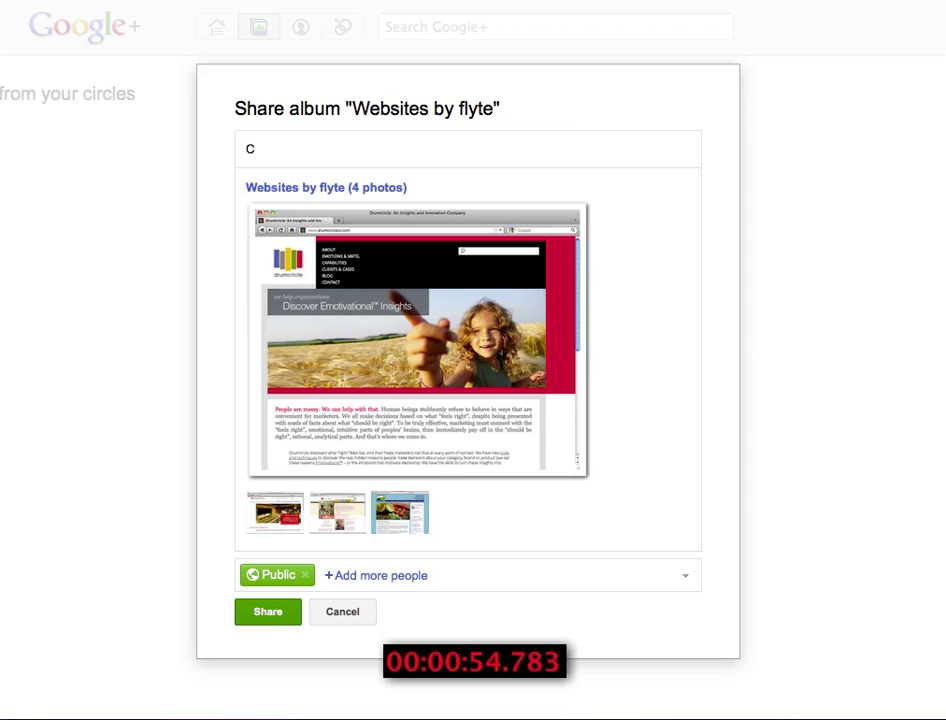
pyautogui.write('reating an album of recent w')
pyautogui.press('BackSpace')
pyautogui.write("recent websites we've build")
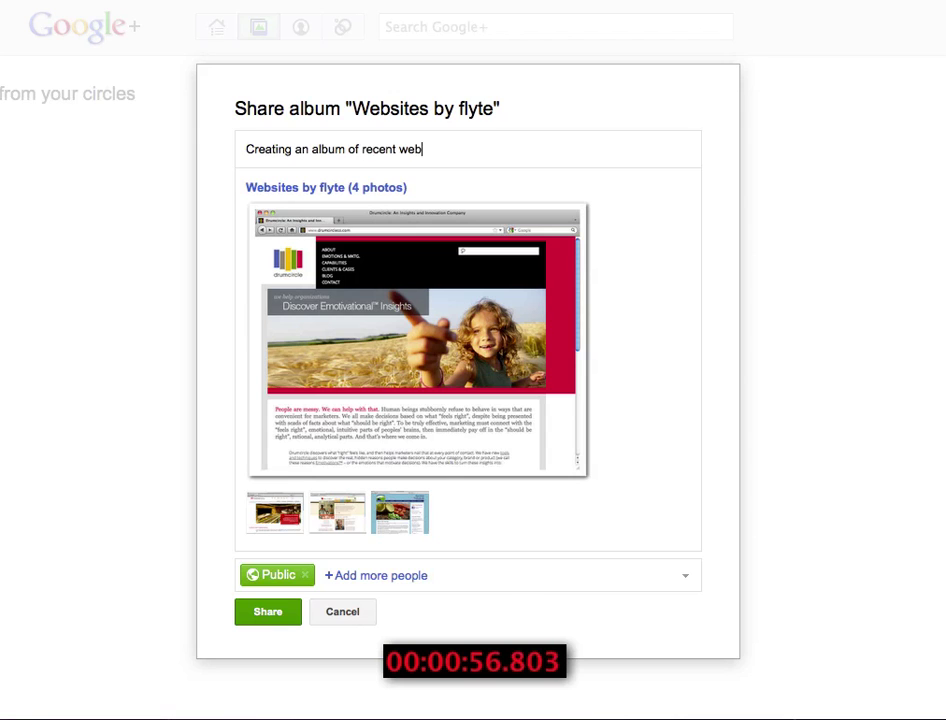
pyautogui.click(275, 614)
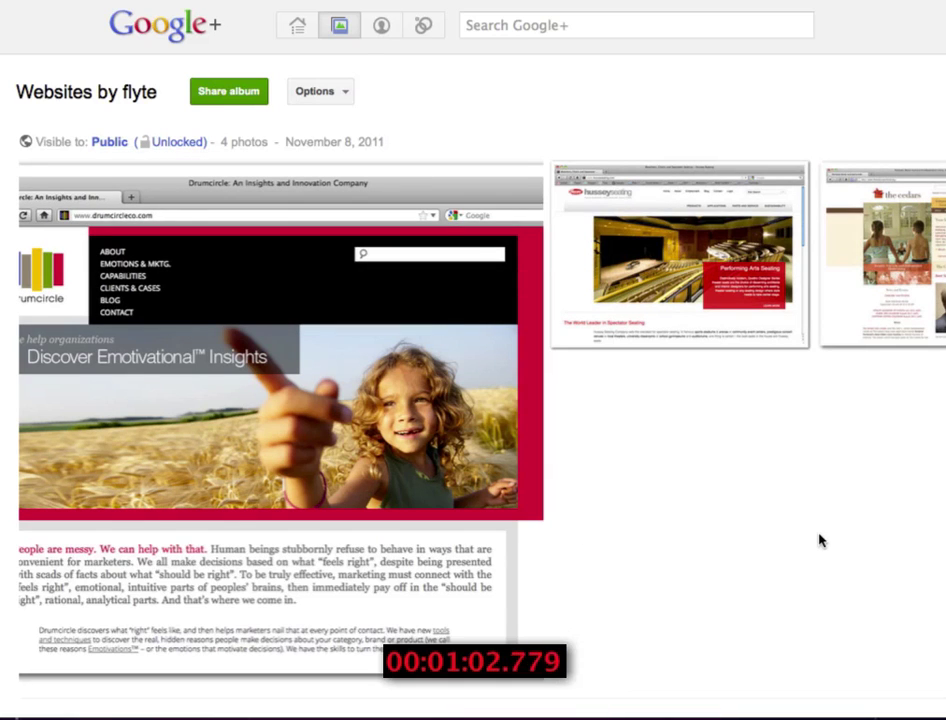
# - Go to the flyte new media profile's About section and enter edit mode
pyautogui.click(378, 28)
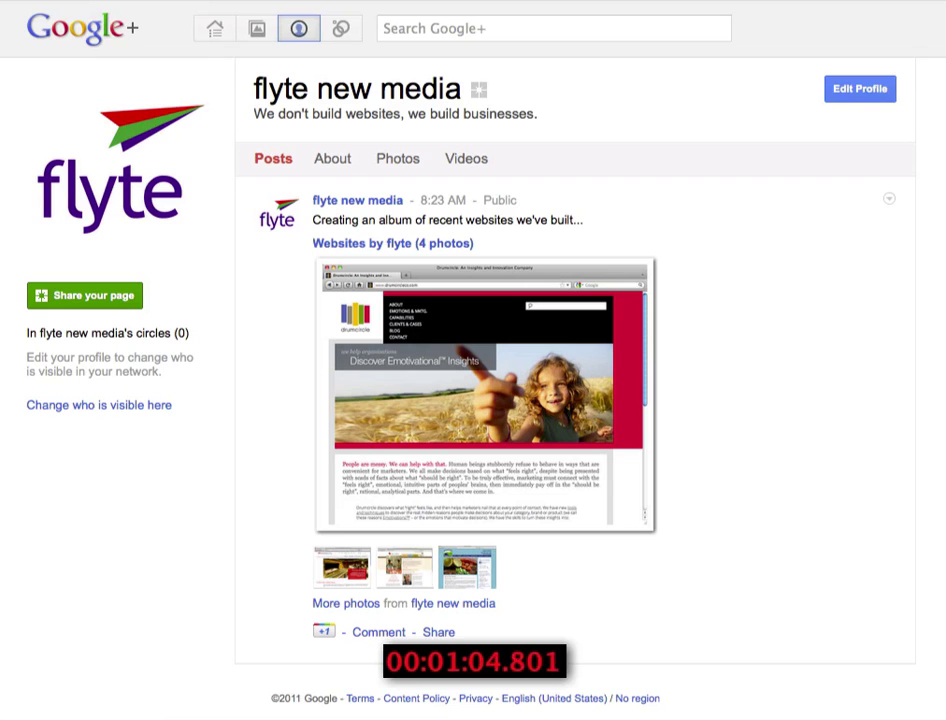
pyautogui.click(335, 163)
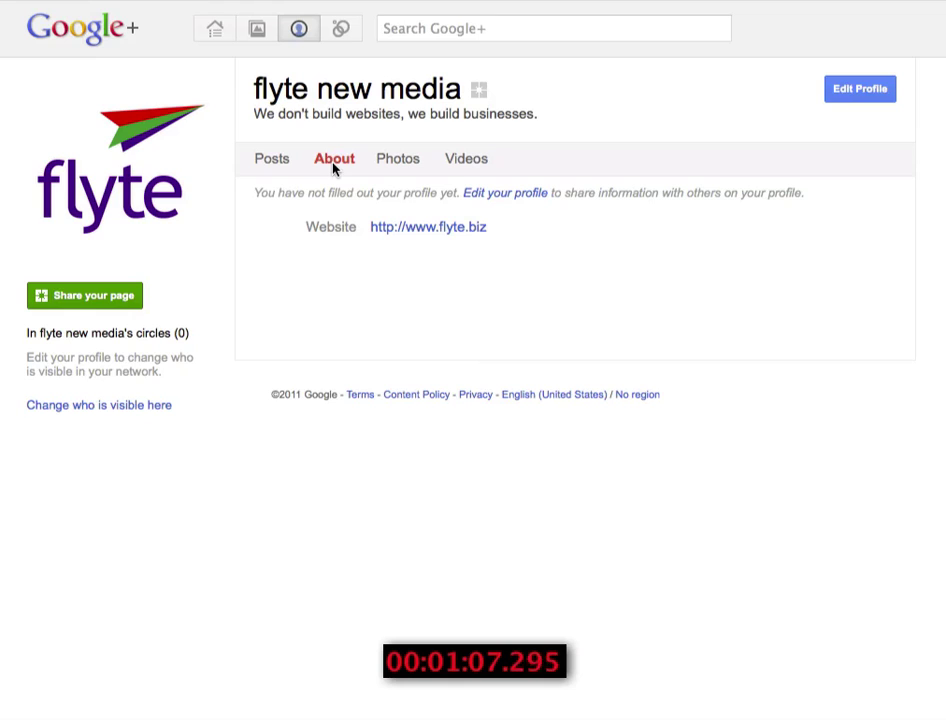
pyautogui.click(498, 197)
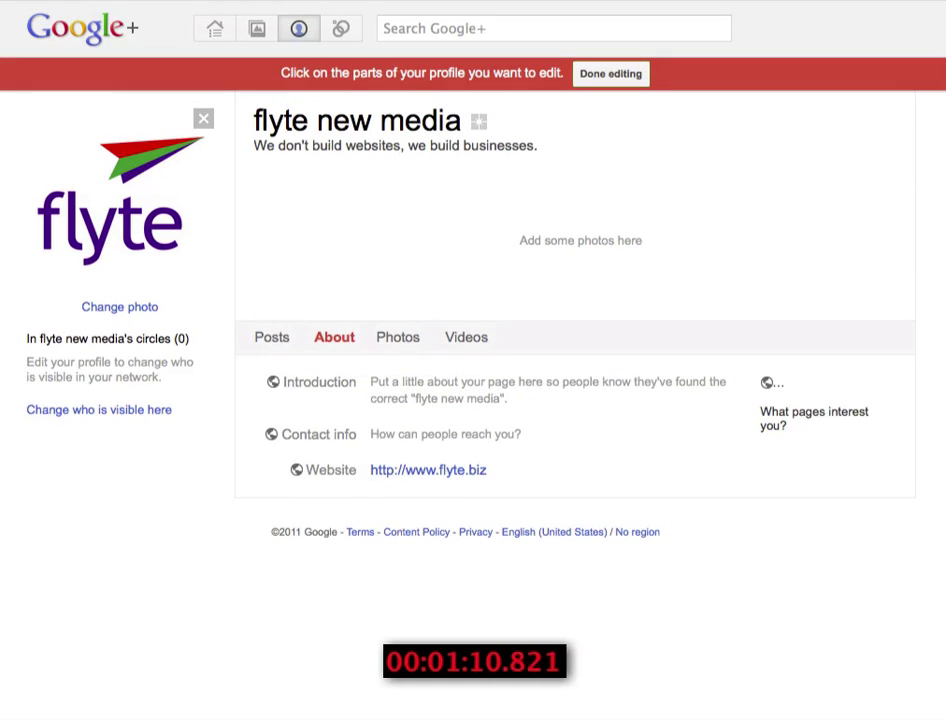
# - Upload two website screenshots from the computer into the profile's photo strip
pyautogui.click(580, 247)
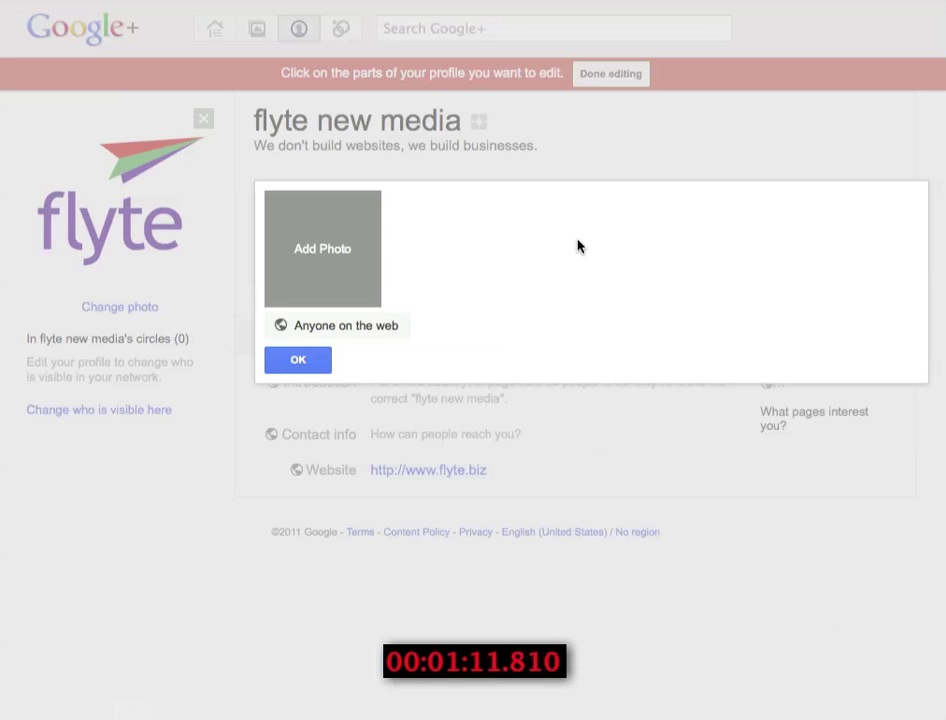
pyautogui.click(313, 228)
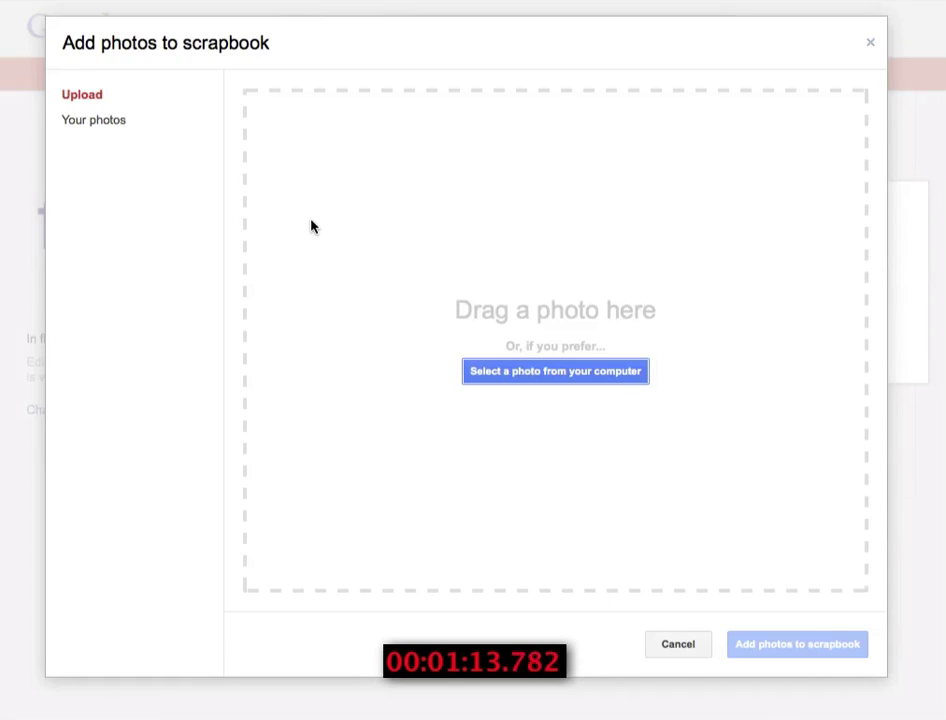
pyautogui.click(507, 374)
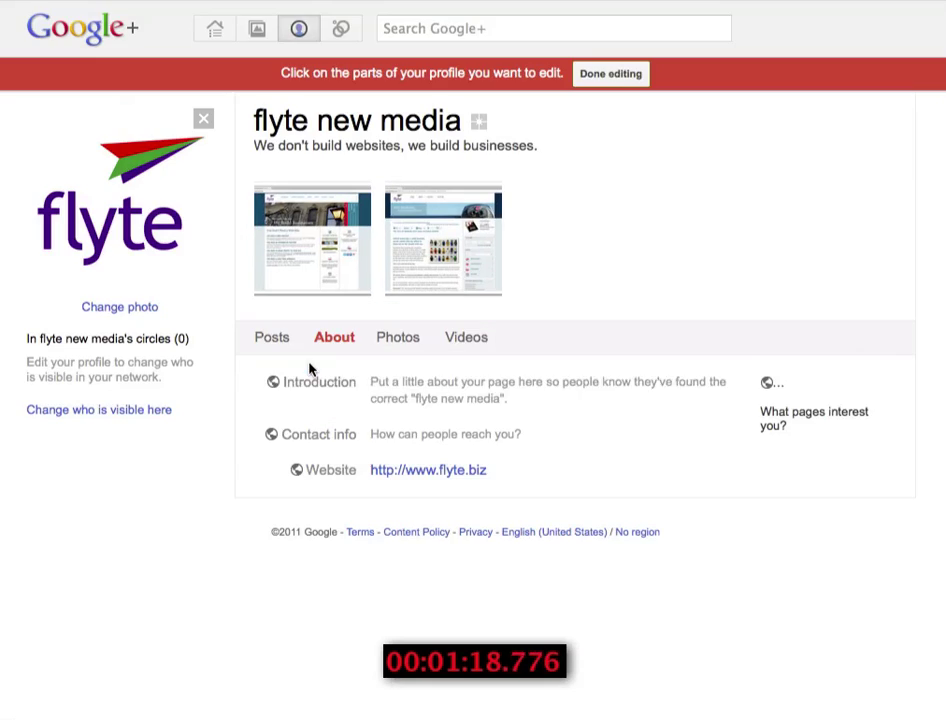
pyautogui.click(600, 392)
# - Write the introduction 'flyte new media is a web design and internet marketing company.'
pyautogui.click(477, 469)
pyautogui.write('flyte new media is a web design and internet marketing company located in')
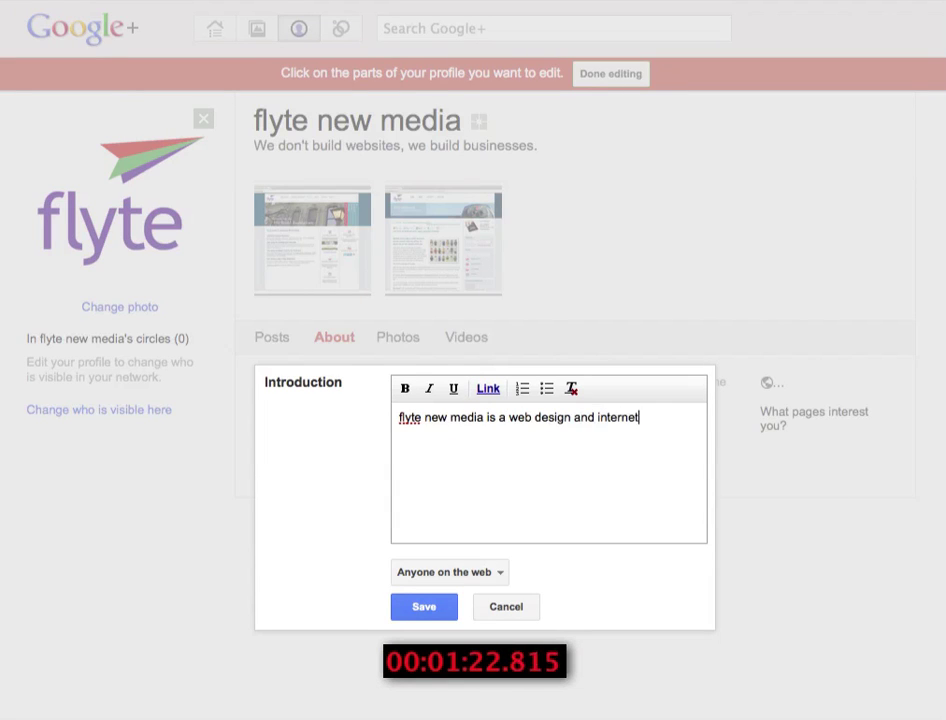
pyautogui.press('BackSpace')
pyautogui.press('BackSpace')
pyautogui.press('BackSpace')
pyautogui.press('BackSpace')
pyautogui.press('BackSpace')
pyautogui.press('BackSpace')
pyautogui.press('BackSpace')
pyautogui.press('BackSpace')
pyautogui.press('BackSpace')
pyautogui.press('BackSpace')
pyautogui.press('BackSpace')
pyautogui.press('BackSpace')
pyautogui.write('.')
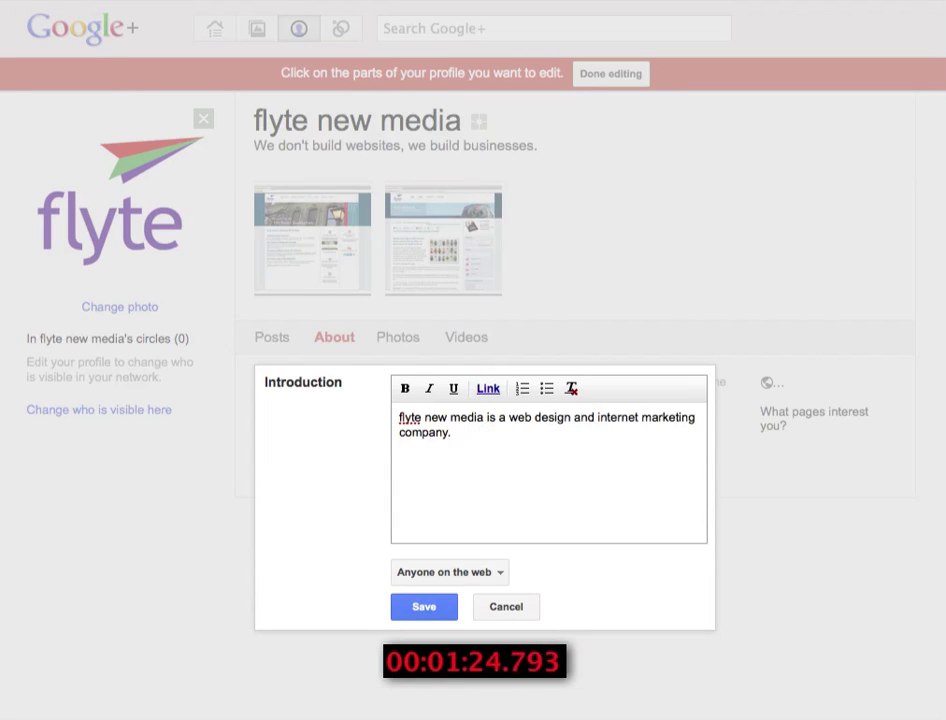
pyautogui.moveTo(473, 423); pyautogui.dragTo(399, 419)
pyautogui.click(488, 389)
pyautogui.write('http://www.flyte.biz')
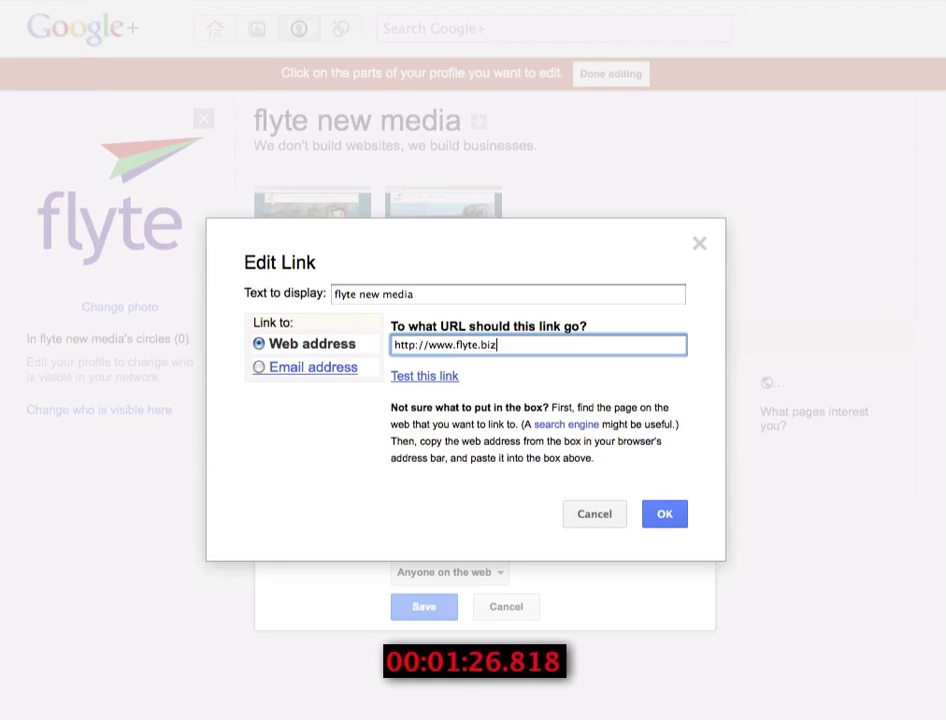
pyautogui.click(661, 514)
pyautogui.click(423, 609)
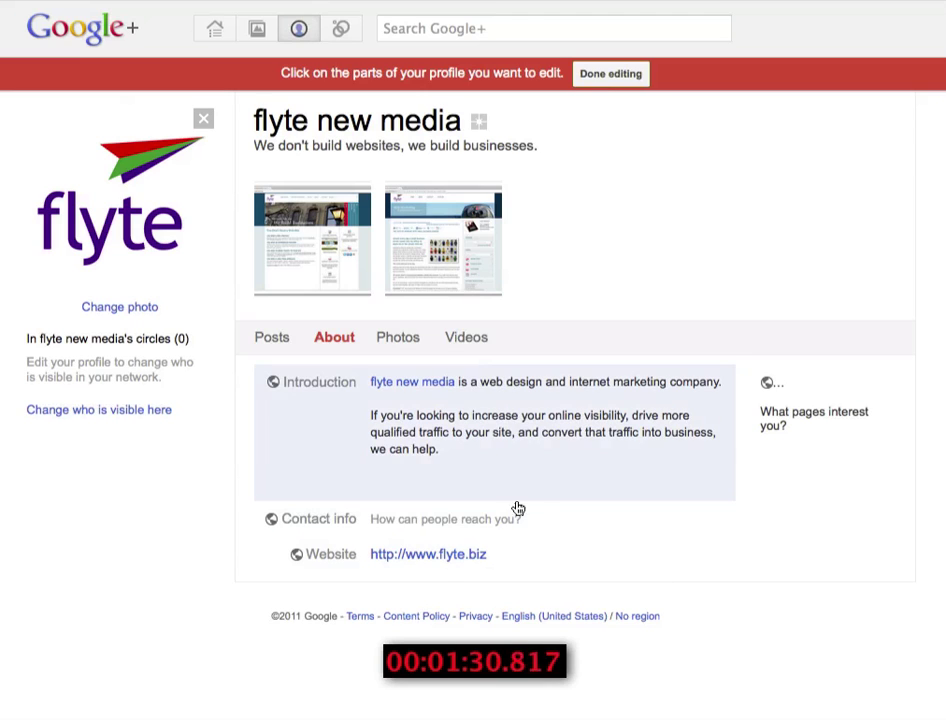
# - Enter the business phone number and a two-line street address as contact info
pyautogui.click(499, 532)
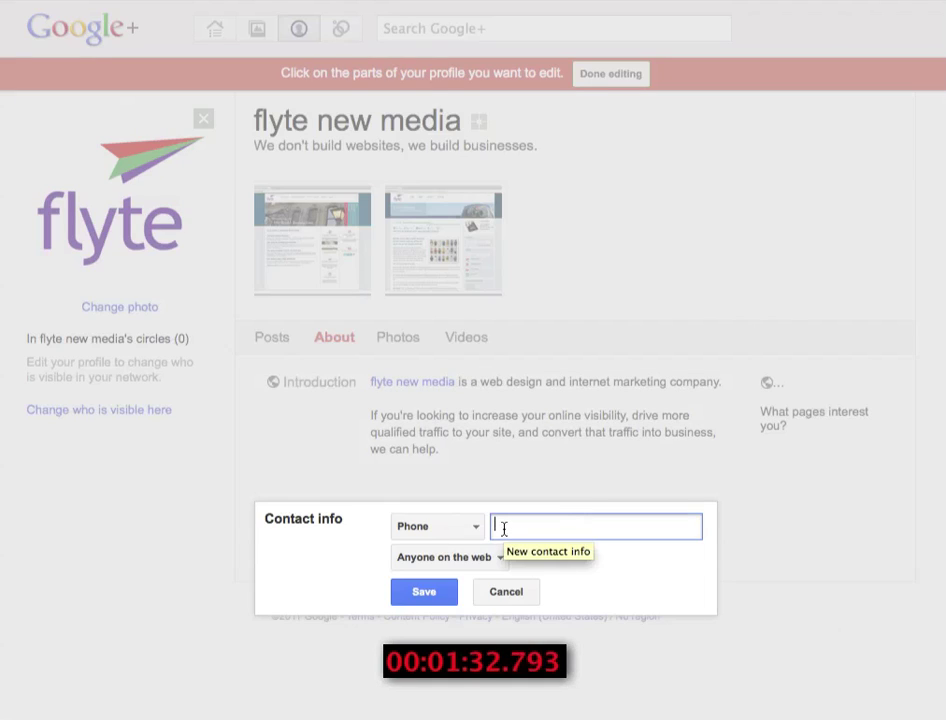
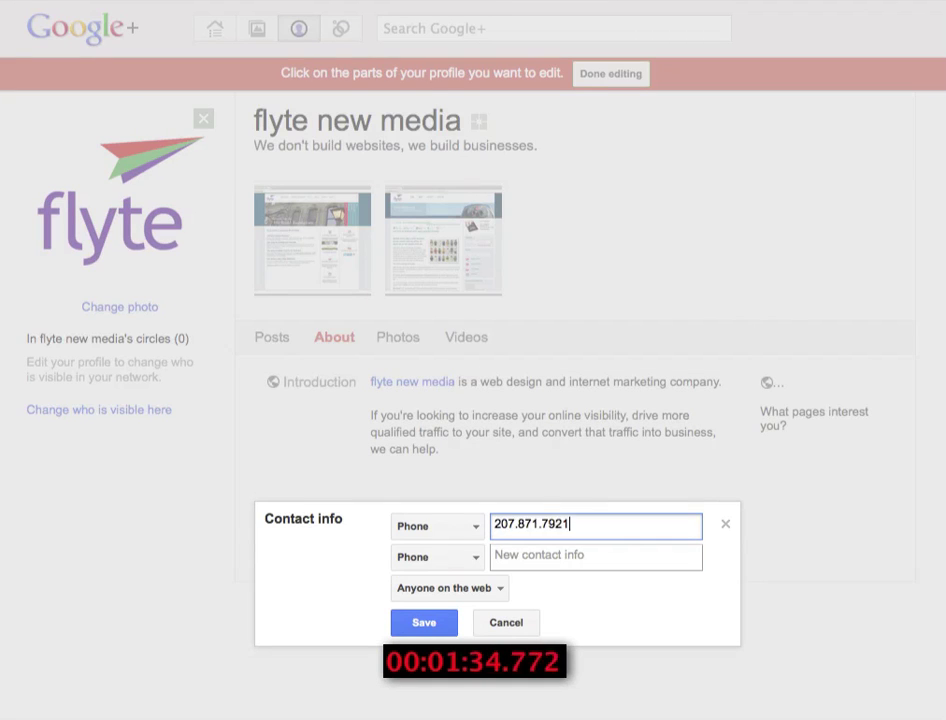
pyautogui.click(470, 555)
pyautogui.click(441, 448)
pyautogui.click(500, 555)
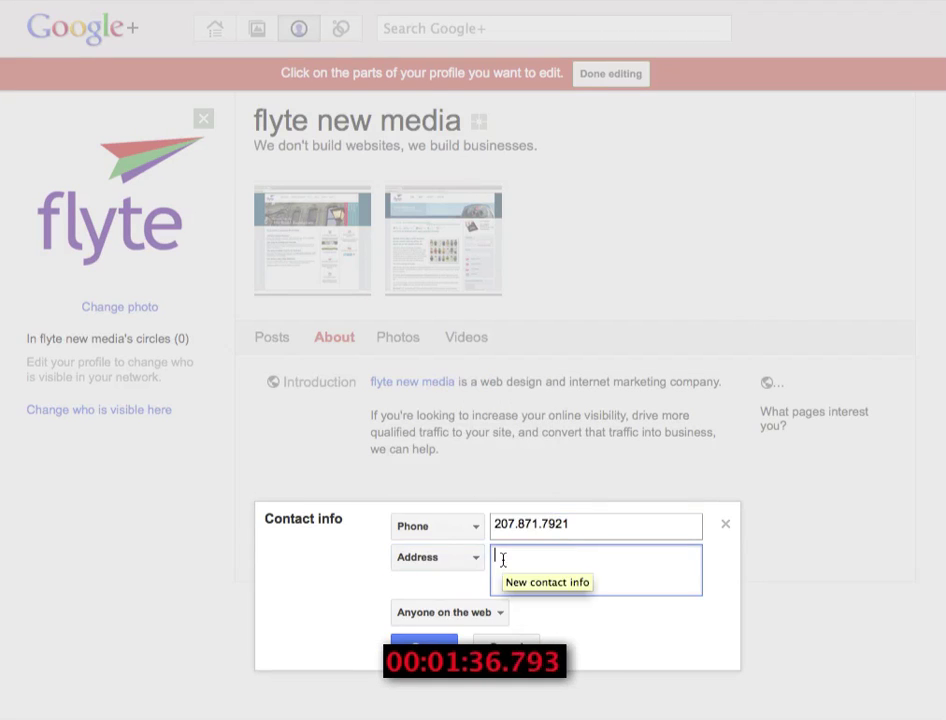
pyautogui.write('136 Commercial St. Ste. 201')
pyautogui.press('Return')
pyautogui.write('Portland, Maine 04101')
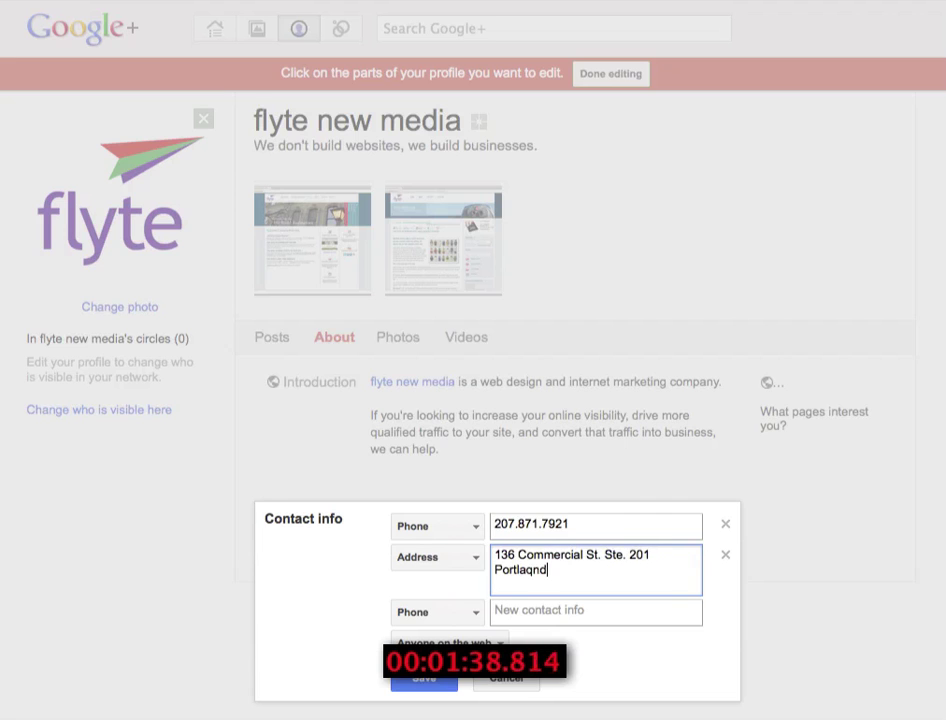
pyautogui.click(440, 612)
pyautogui.click(426, 684)
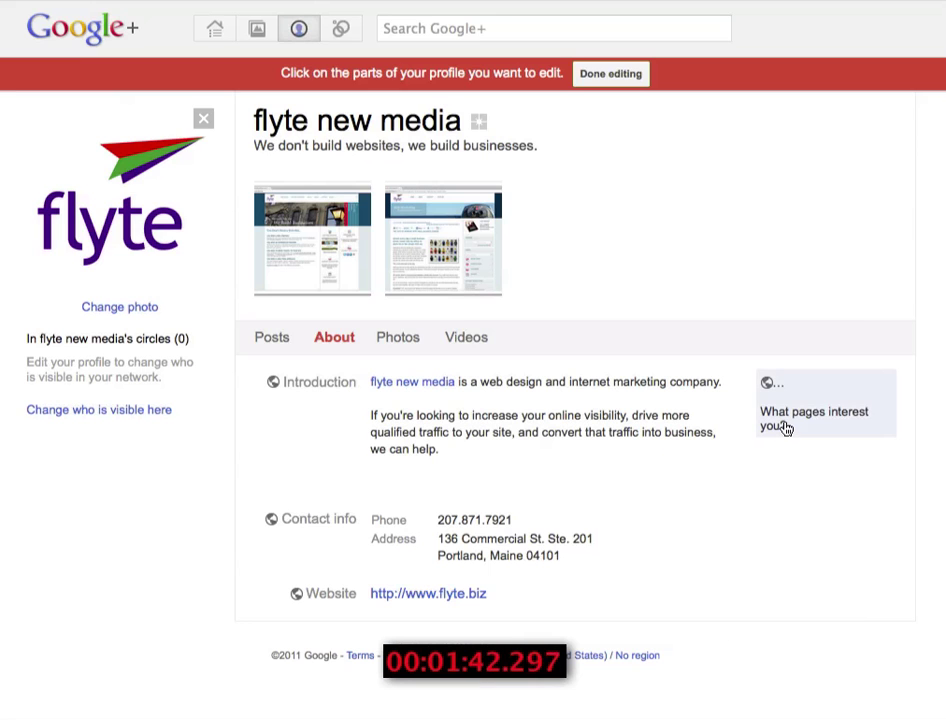
pyautogui.click(786, 428)
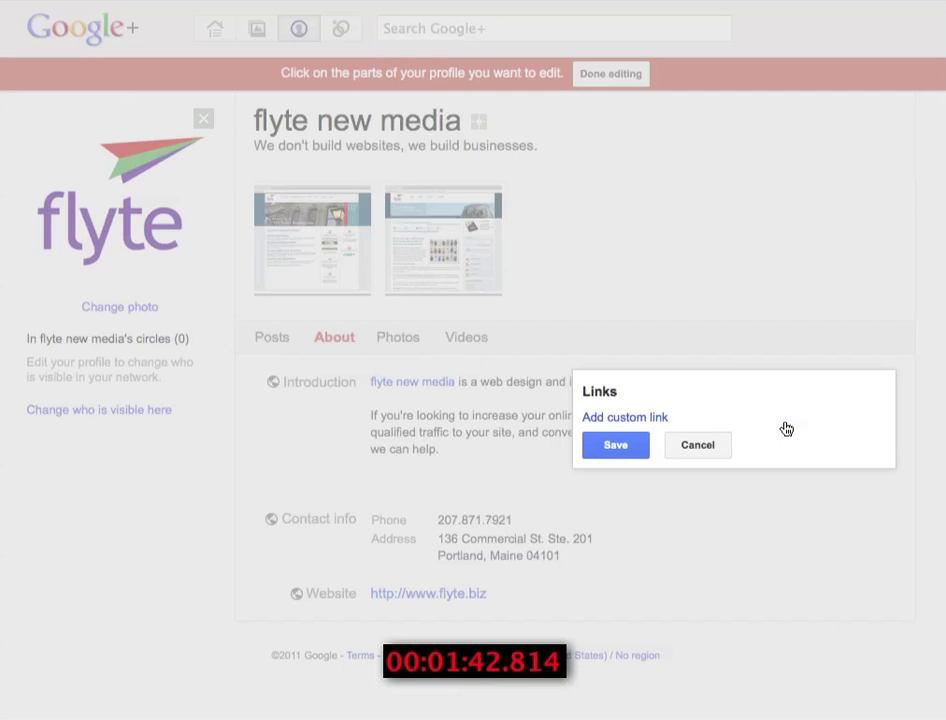
pyautogui.click(616, 423)
pyautogui.write("flyte's web marketing blog")
pyautogui.press('Tab')
pyautogui.write('http://www.flyteblog.com')
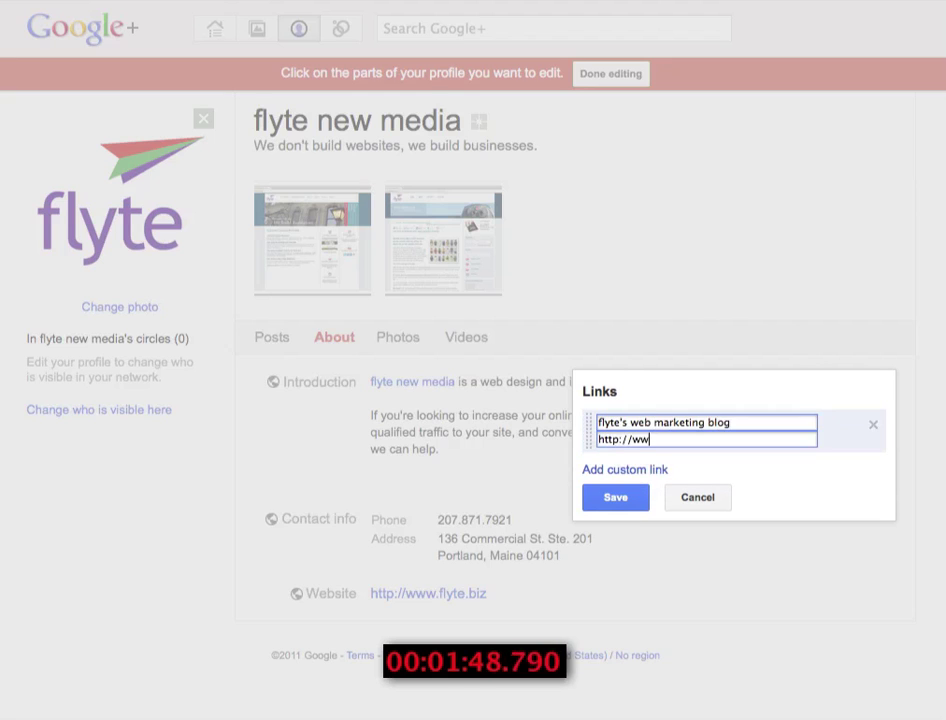
pyautogui.click(625, 469)
pyautogui.write("flyte's YouTub")
pyautogui.press('BackSpace')
pyautogui.press('BackSpace')
pyautogui.press('BackSpace')
pyautogui.press('BackSpace')
pyautogui.press('BackSpace')
pyautogui.press('BackSpace')
pyautogui.press('BackSpace')
pyautogui.press('BackSpace')
pyautogui.press('BackSpace')
pyautogui.press('BackSpace')
pyautogui.press('BackSpace')
pyautogui.press('BackSpace')
pyautogui.press('BackSpace')
pyautogui.press('BackSpace')
pyautogui.write('YouTube')
pyautogui.press('Tab')
pyautogui.write('http://www.youtube.com/')
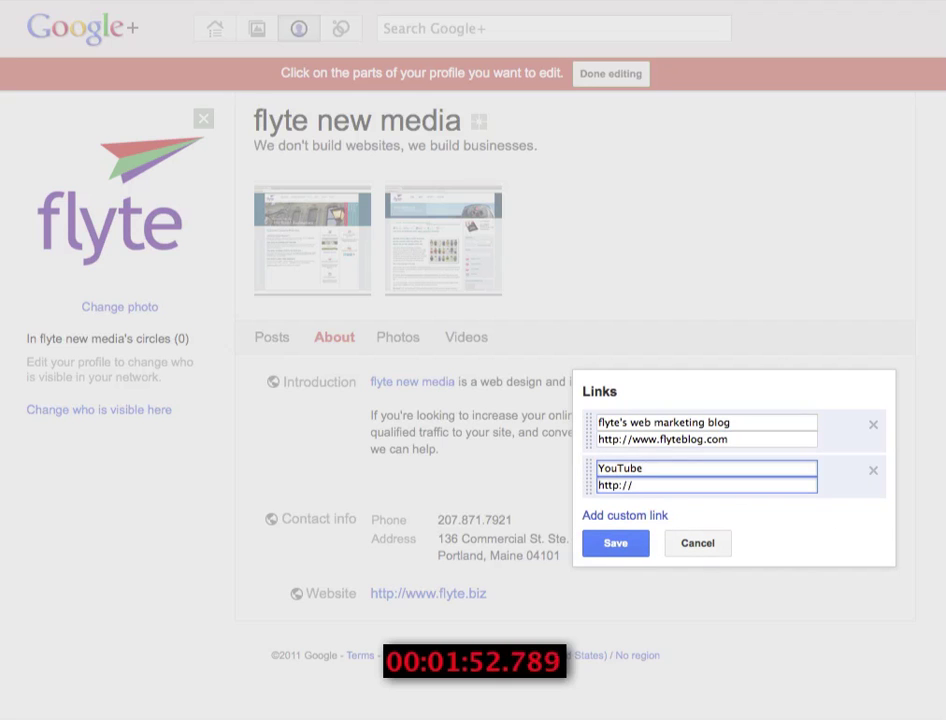
pyautogui.click(615, 635)
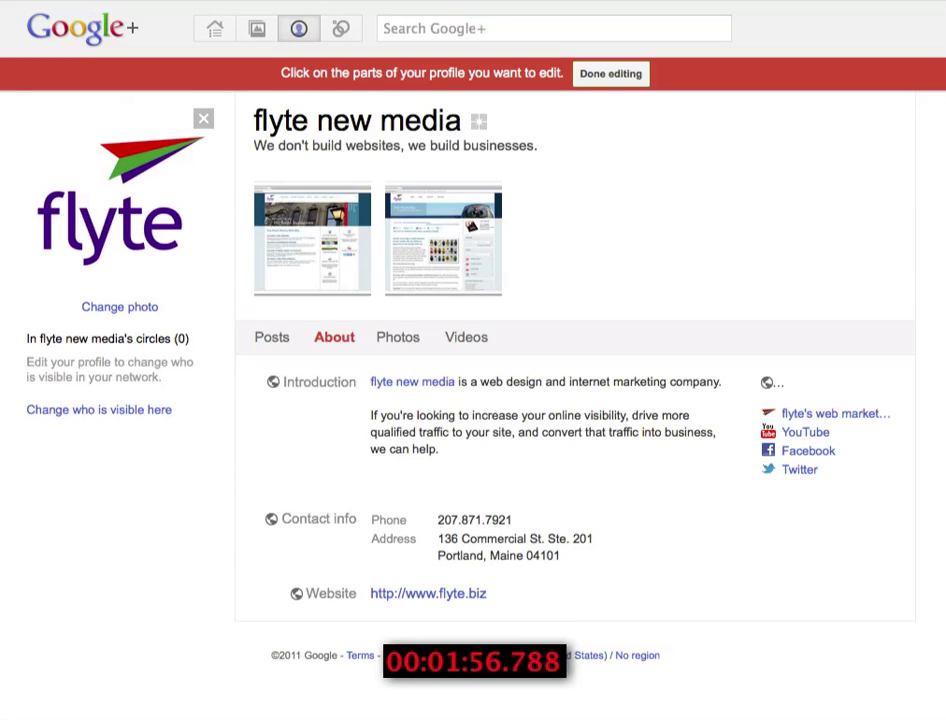
# - Finish profile editing and begin uploading How to Find Local People on Twitter.mov from the Videos section
pyautogui.click(466, 340)
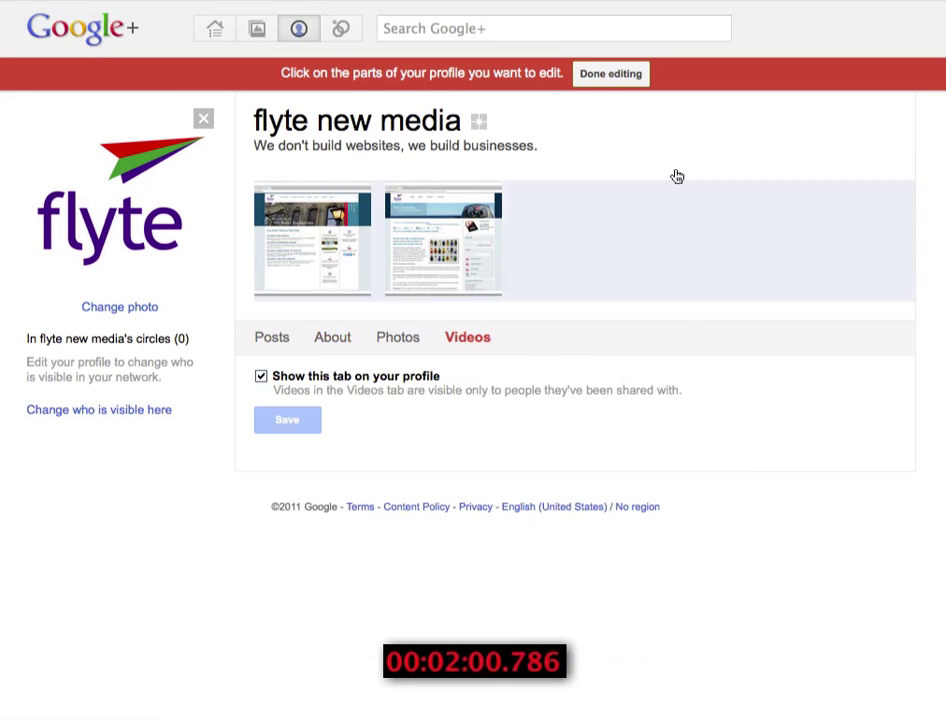
pyautogui.click(607, 79)
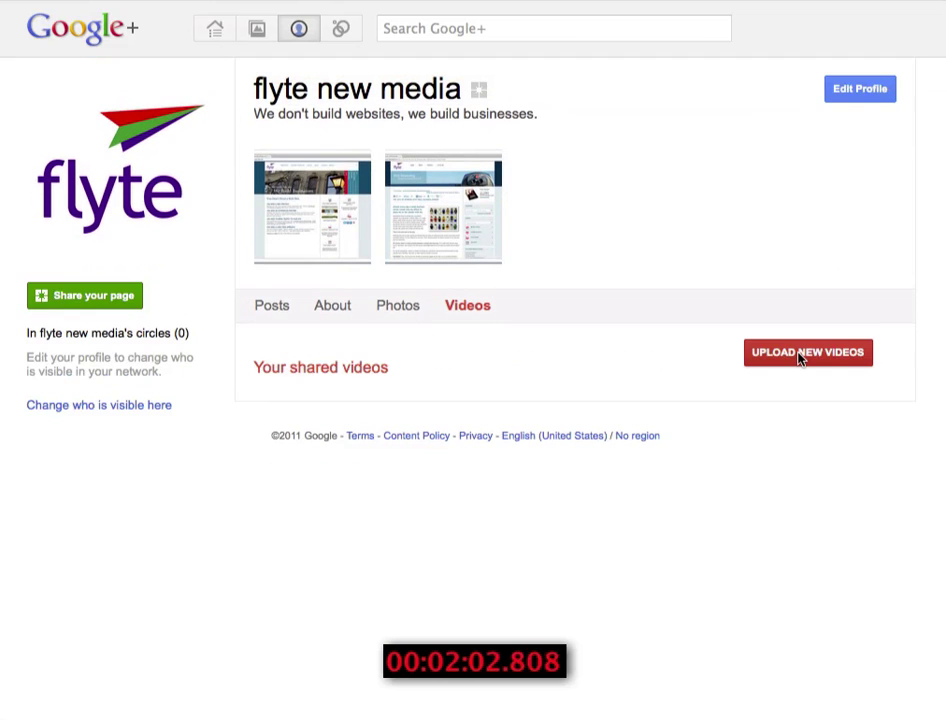
pyautogui.click(800, 356)
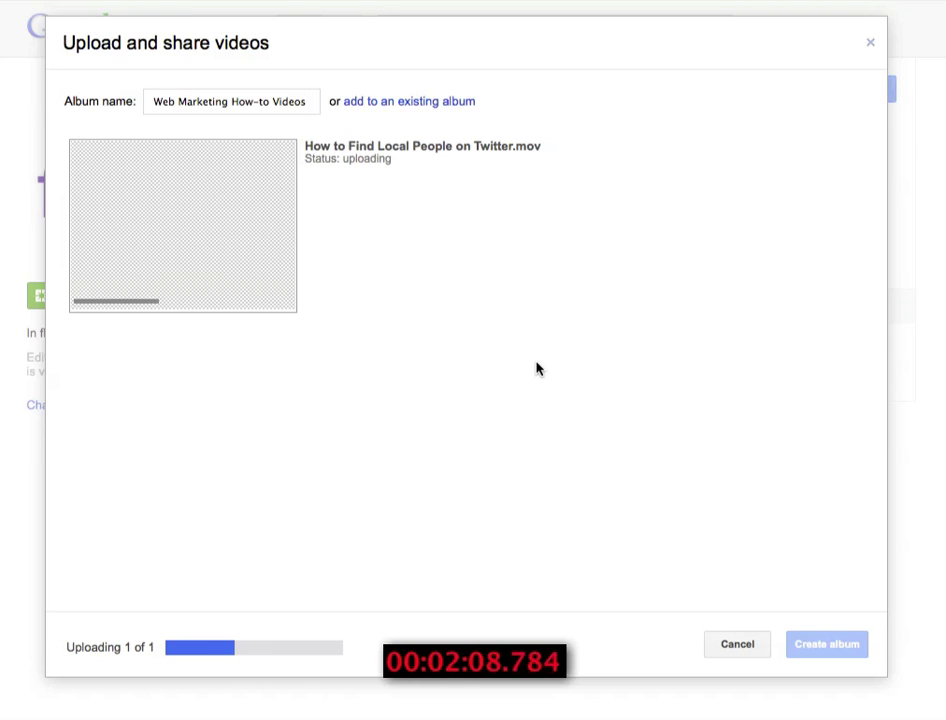
# - Share the Web Marketing How-to Videos album publicly with a channel-upload comment, then open page sharing
pyautogui.click(826, 644)
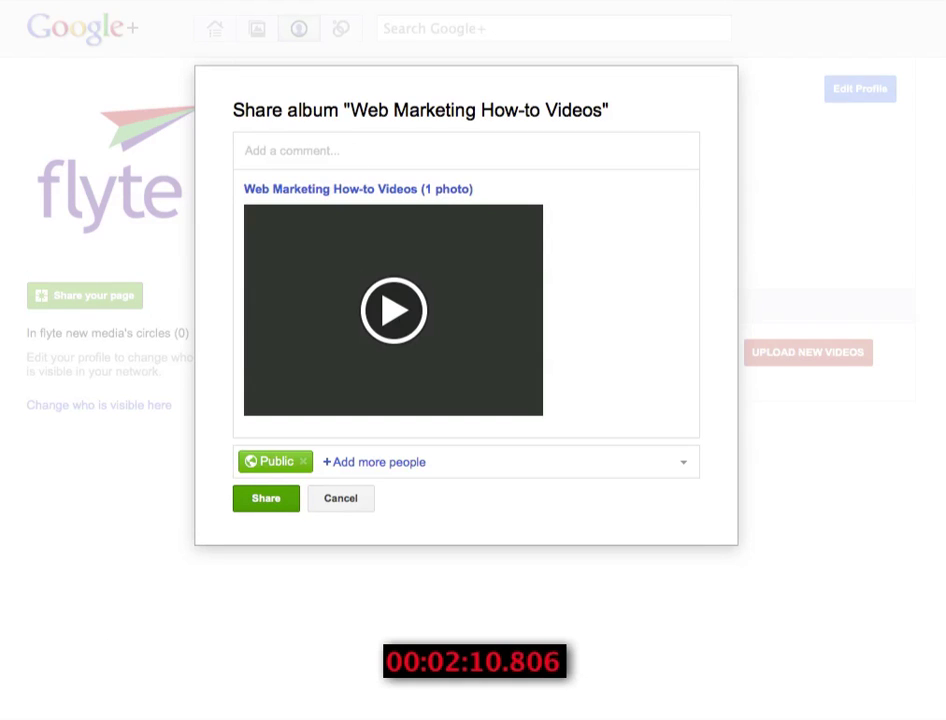
pyautogui.write('Uploading ')
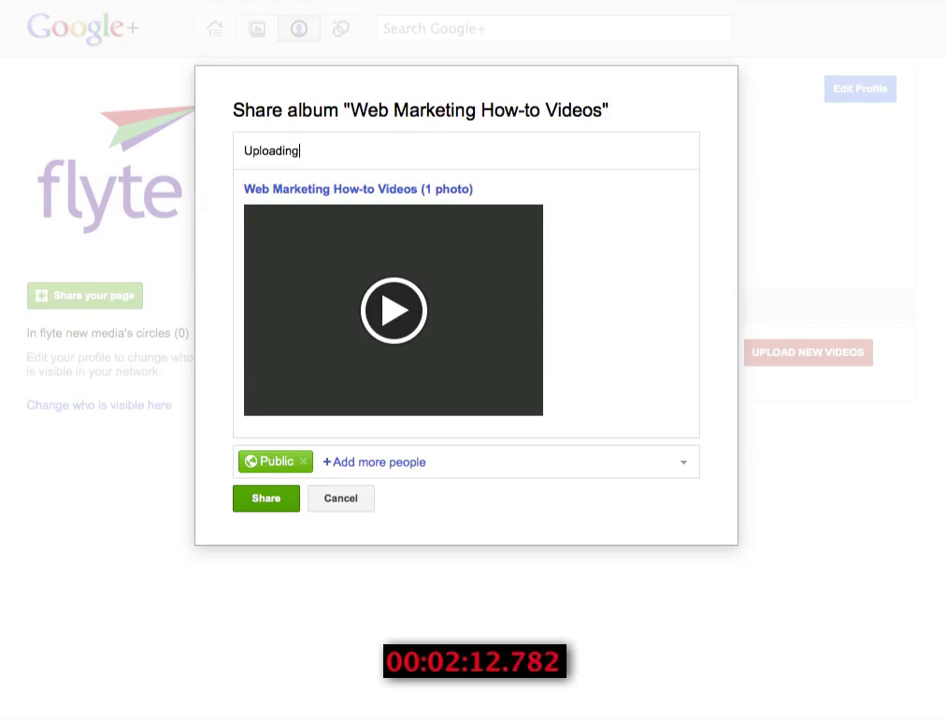
pyautogui.write('videos to our channel')
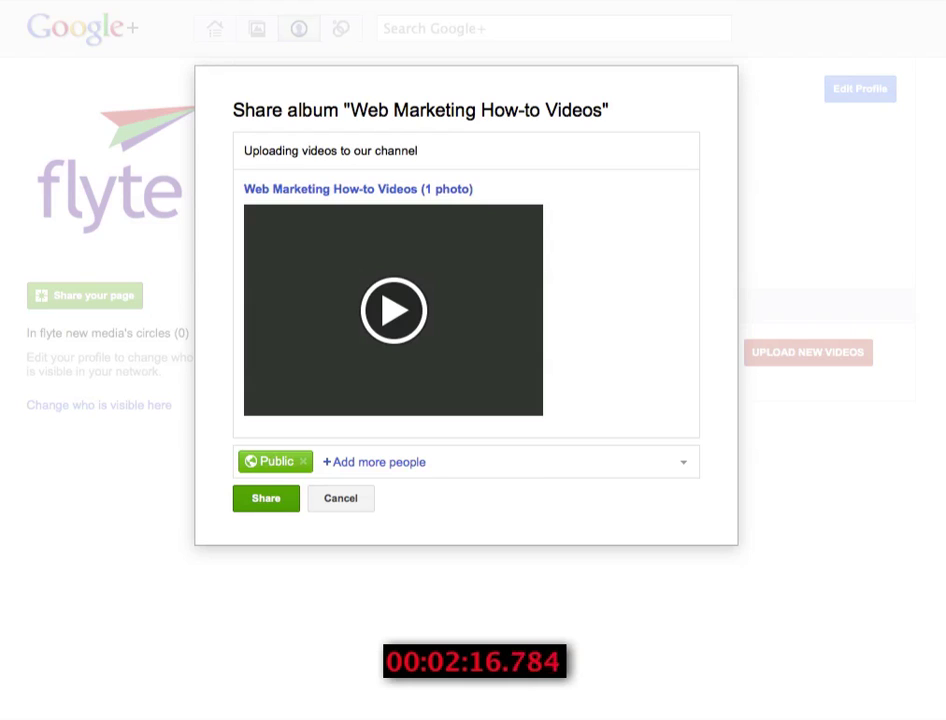
pyautogui.write(', wishing we could just connect YouT')
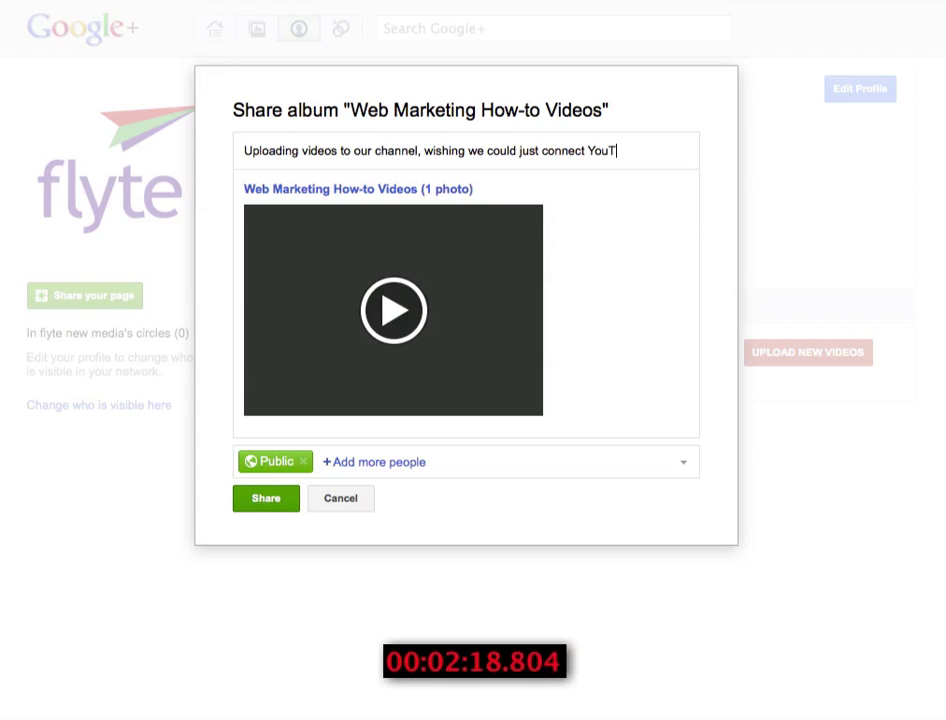
pyautogui.write("ube. Maybe you can, but we didn't see the option.")
pyautogui.click(285, 515)
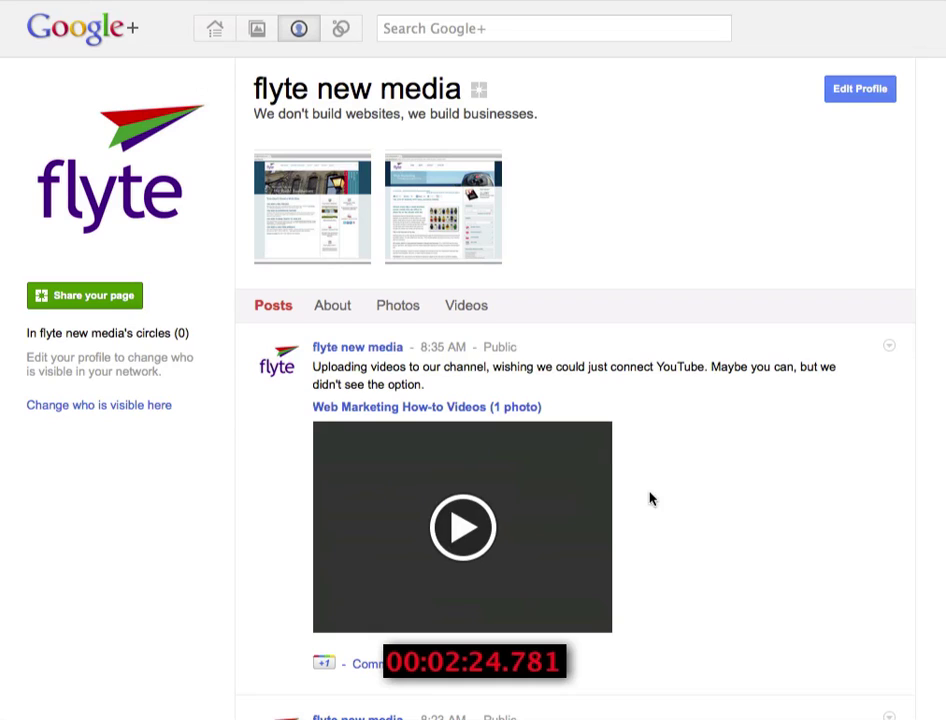
pyautogui.click(448, 311)
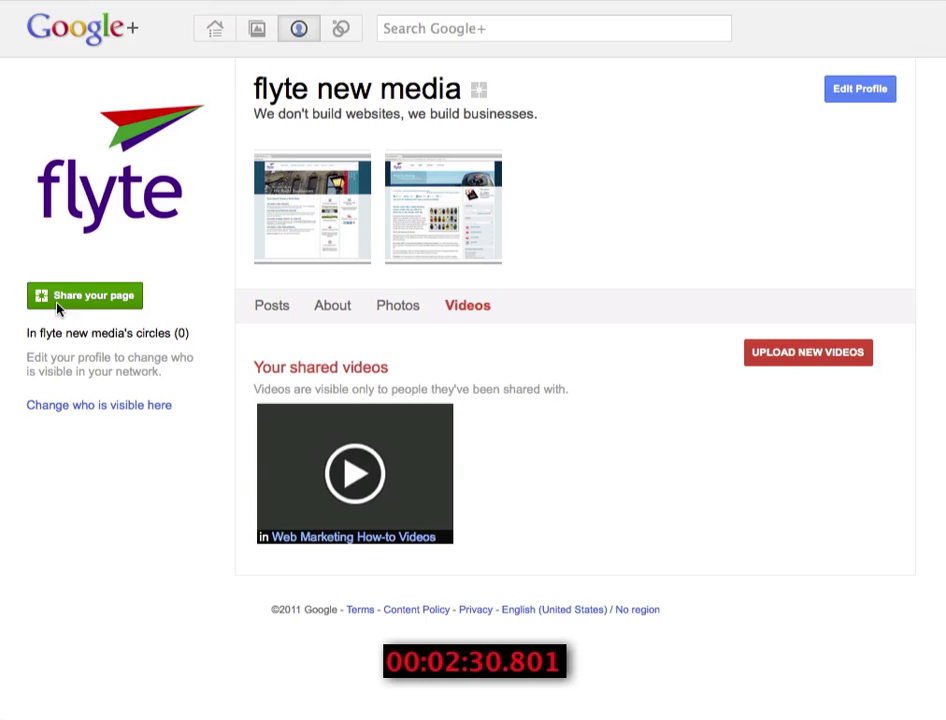
pyautogui.click(84, 300)
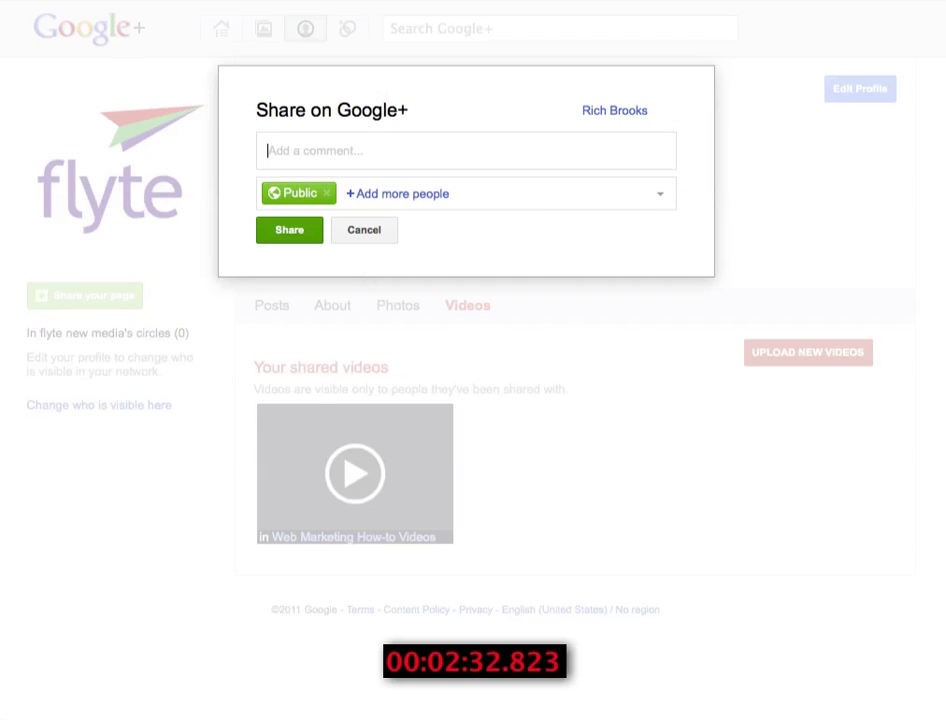
# - Share the flyte new media page publicly with a note inviting Circles adds, then drag the first person into Crew Members
pyautogui.write('Just created a page fo')
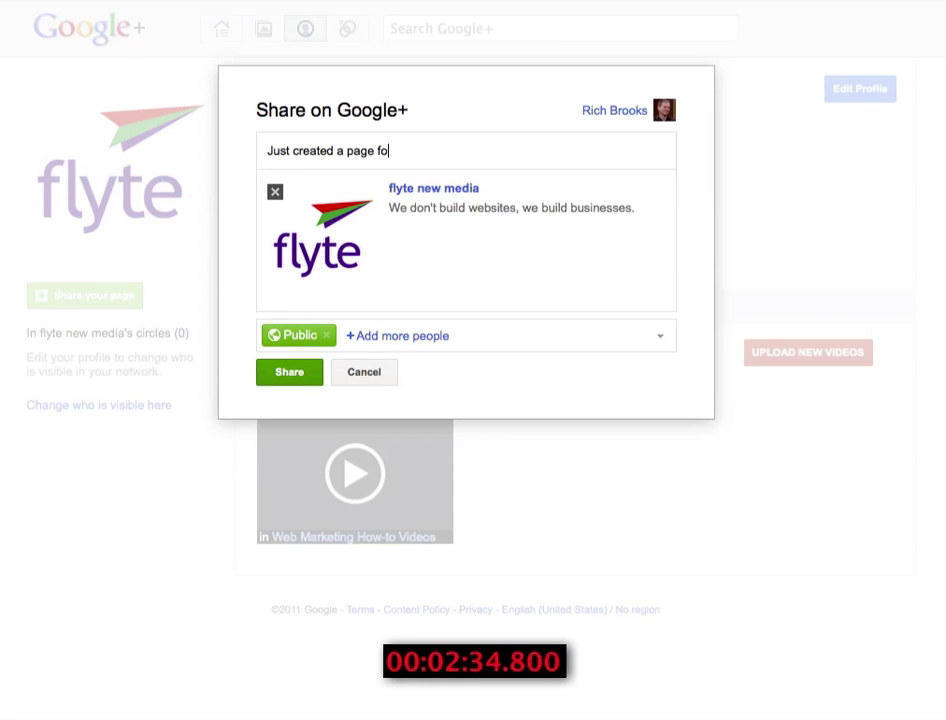
pyautogui.write("r flyte new media. Won't you add it to your Circles? Because otherwise, you'll onl")
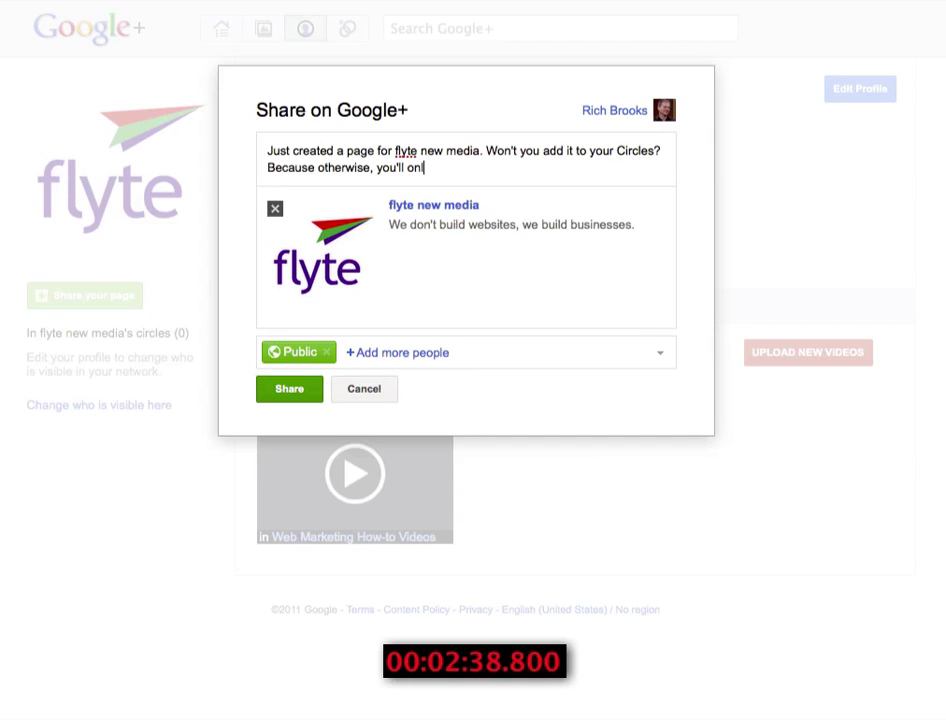
pyautogui.write('y hear from us on Facebook, Twitter, YouTube, and our')
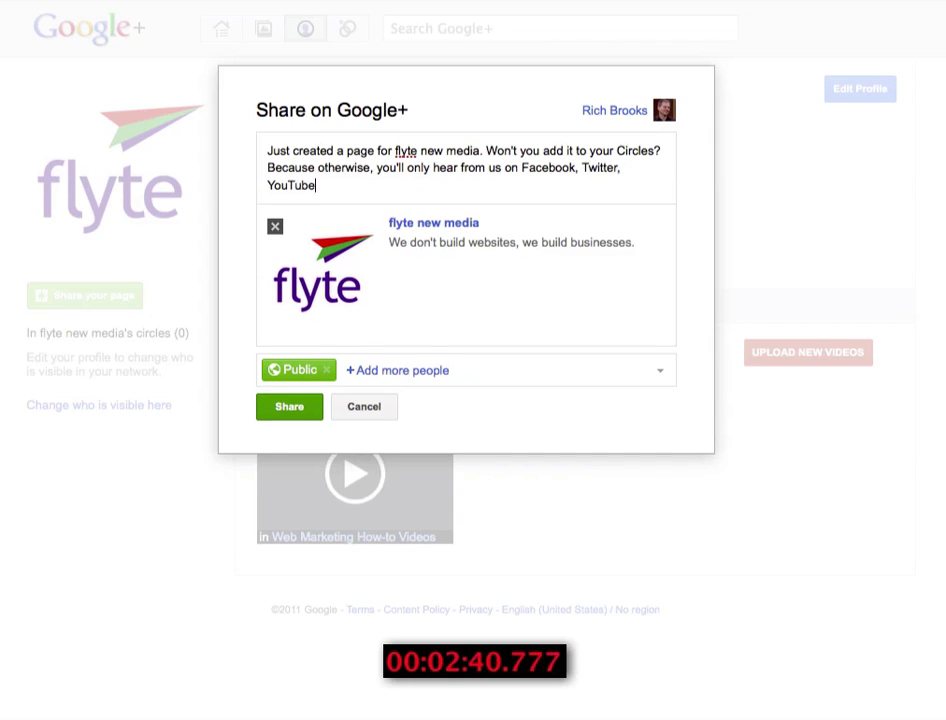
pyautogui.press('BackSpace')
pyautogui.press('BackSpace')
pyautogui.press('BackSpace')
pyautogui.press('BackSpace')
pyautogui.press('BackSpace')
pyautogui.press('BackSpace')
pyautogui.press('BackSpace')
pyautogui.press('BackSpace')
pyautogui.write('LinkedIn and our blog.')
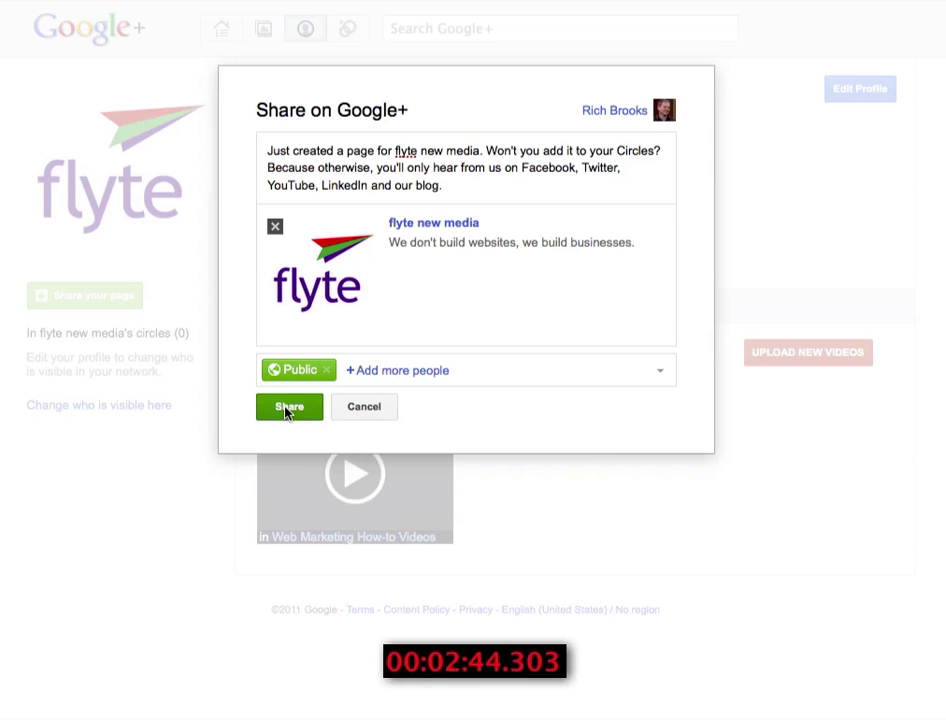
pyautogui.click(288, 410)
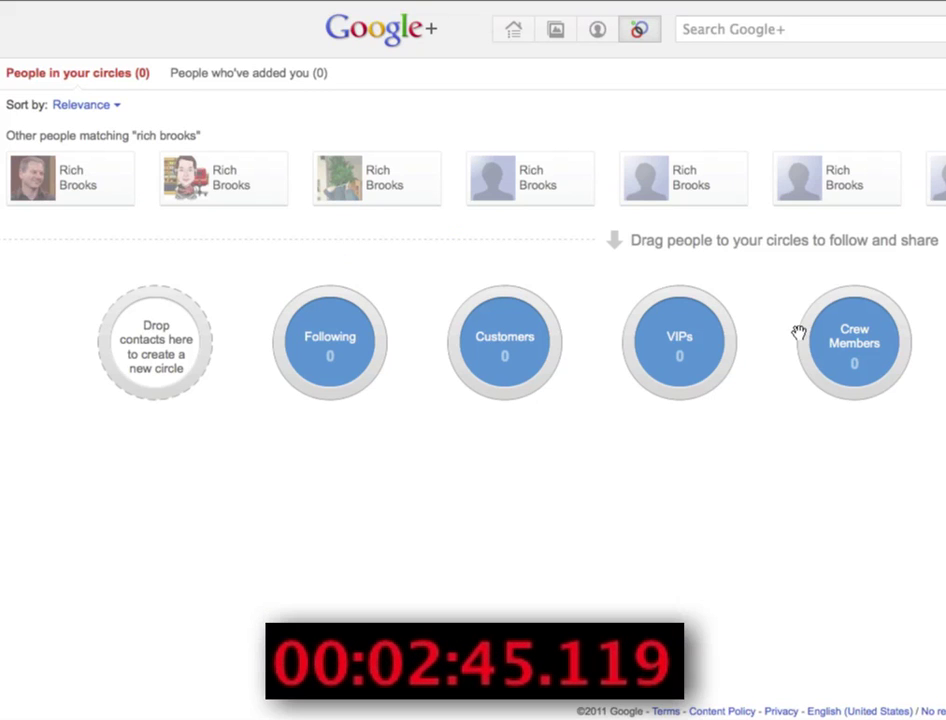
pyautogui.moveTo(72, 177); pyautogui.dragTo(859, 348)
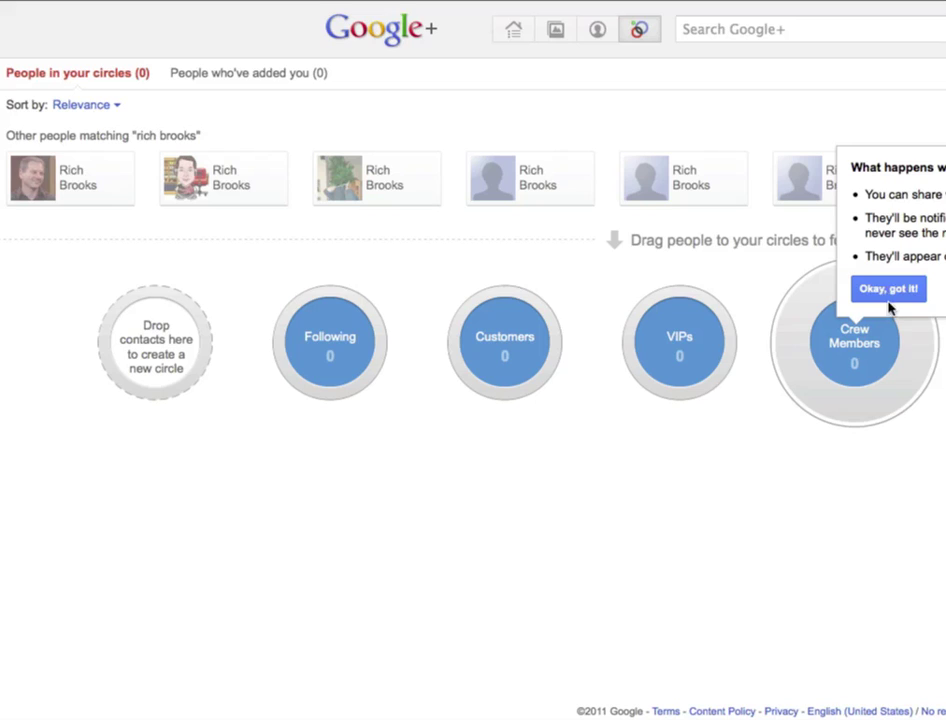
# - Acknowledge the Okay, got it! popup explaining how adding people to circles works
pyautogui.click(888, 289)
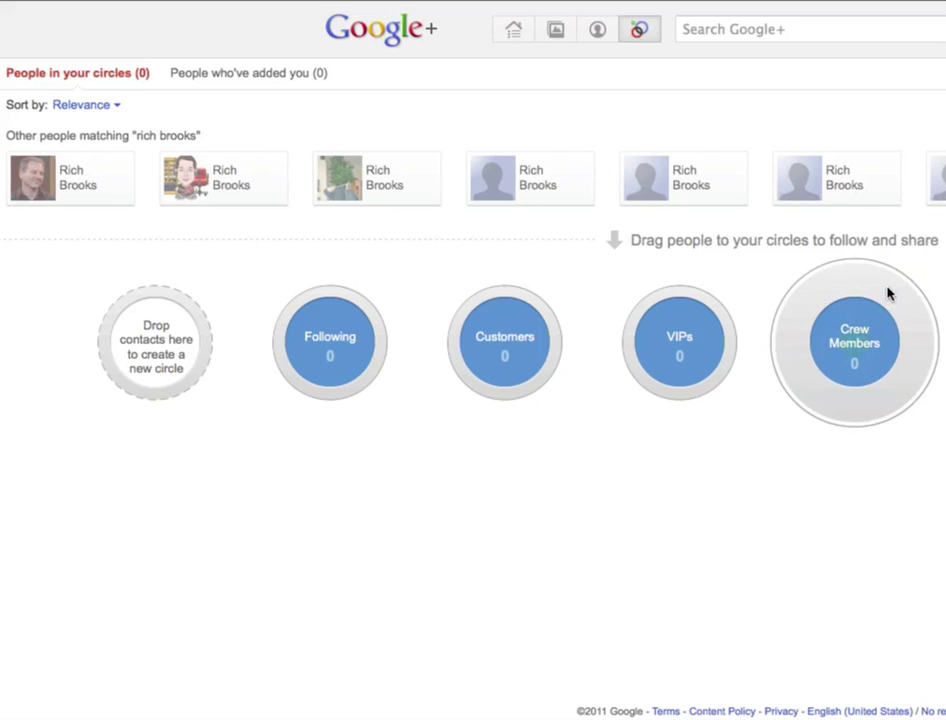